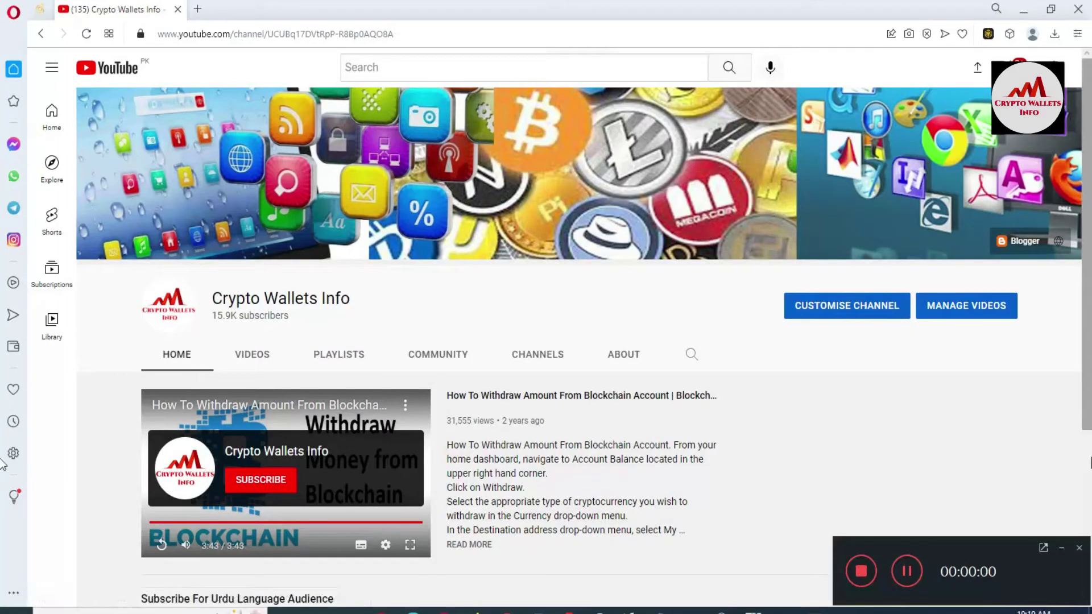
Step: Select the 'Crypto Wallets Info' channel name and scroll through the page
left_click(1061, 547)
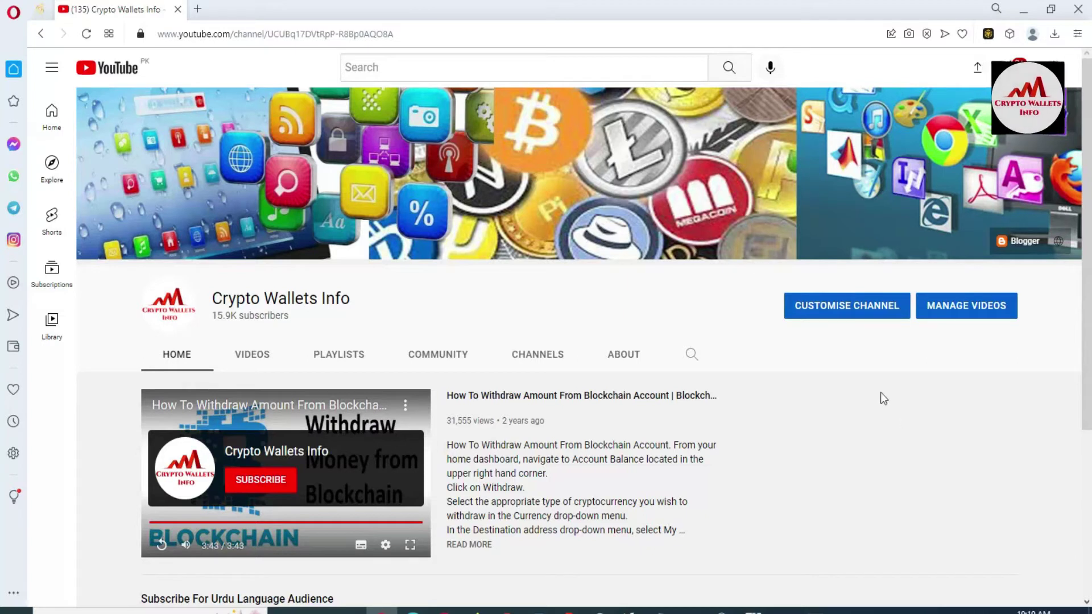
left_click_drag(357, 300, 208, 292)
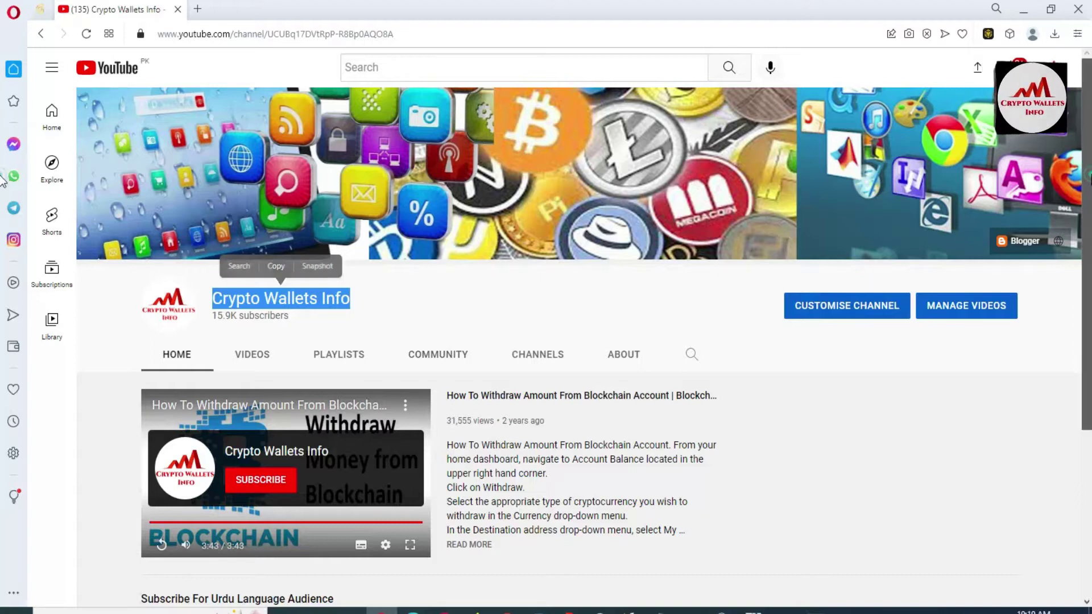
scroll(3, 194, "down", 1)
scroll(3, 194, "down", 4)
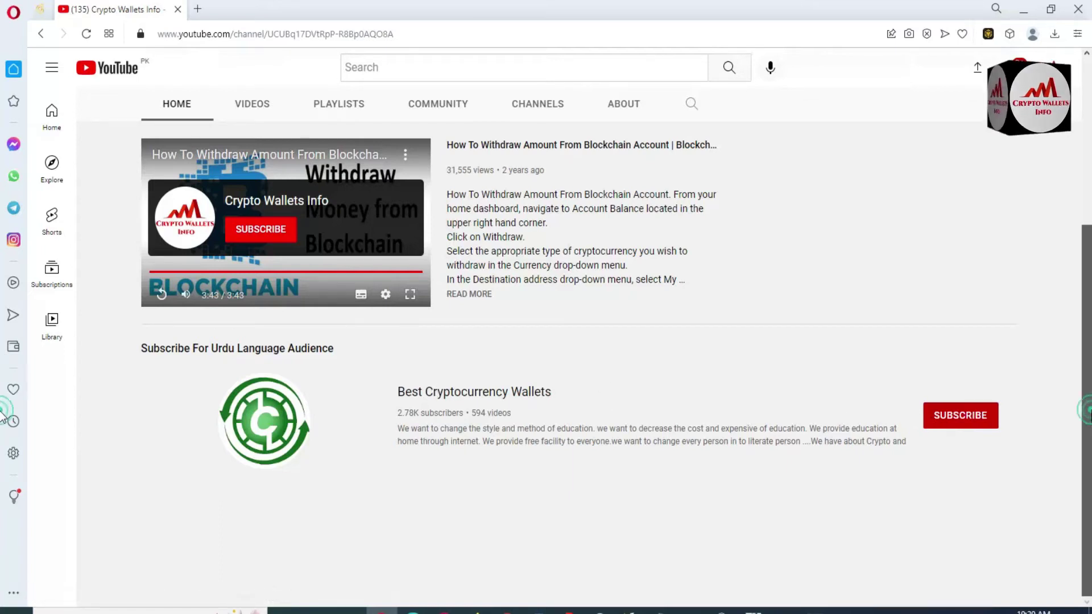
scroll(3, 415, "up", 4)
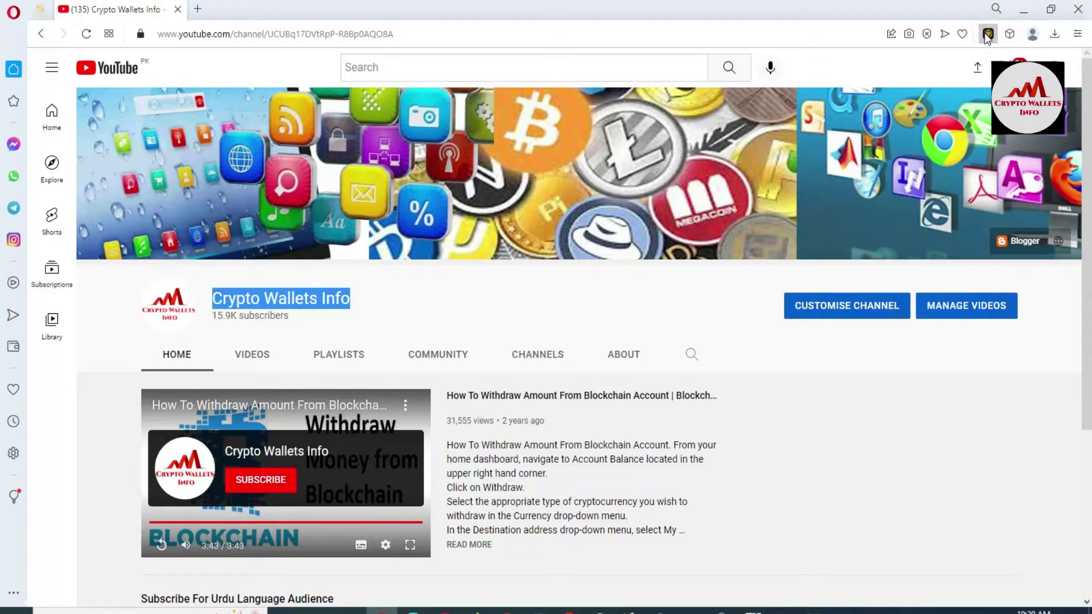
Step: Unlock Binance Wallet with the wallet password
left_click(987, 34)
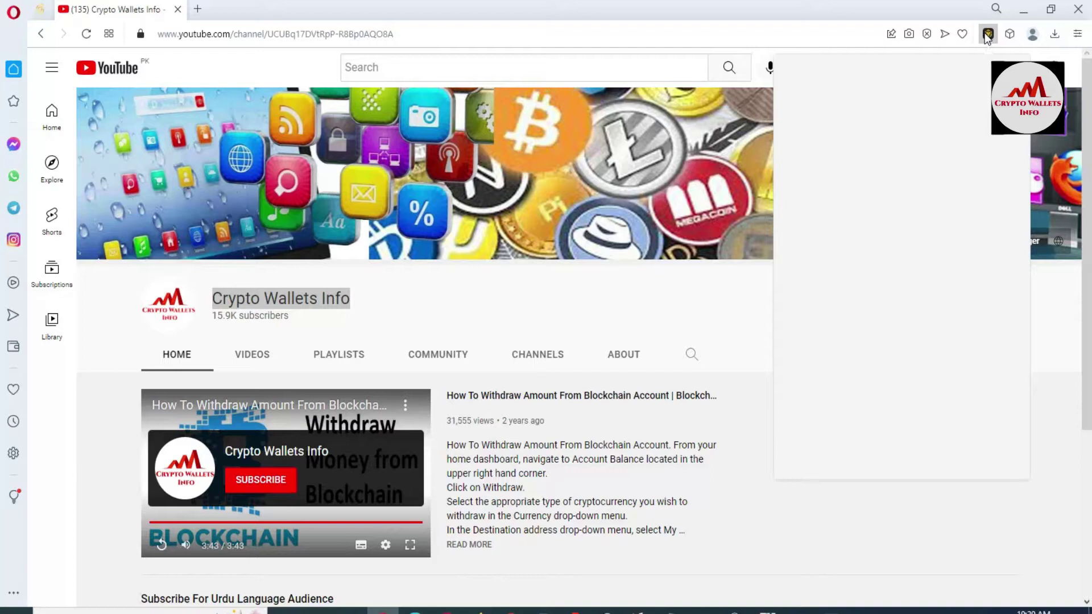
type("******")
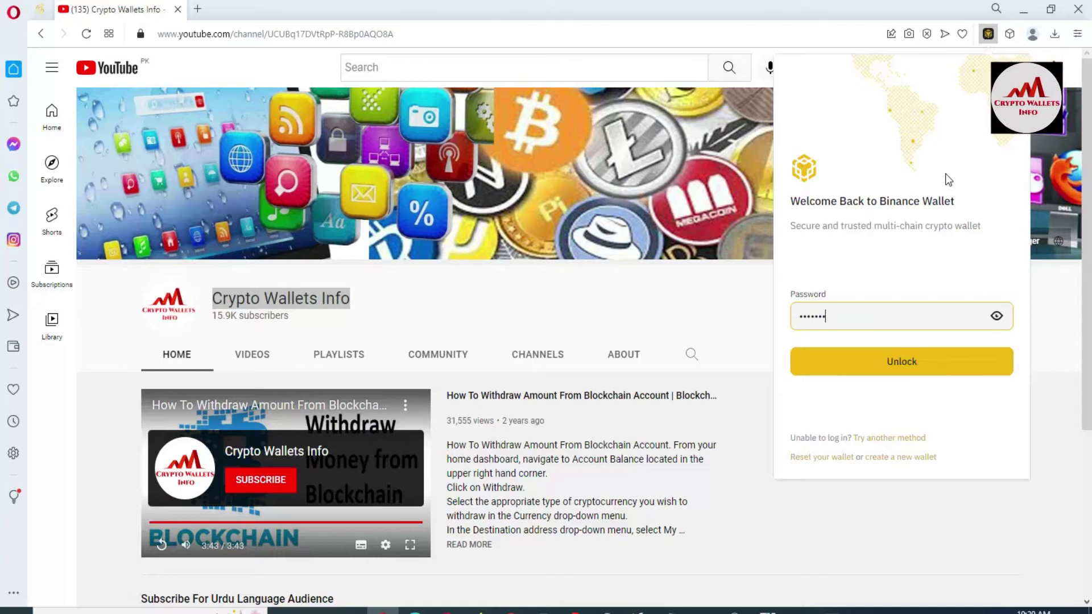
type("*******")
left_click(903, 363)
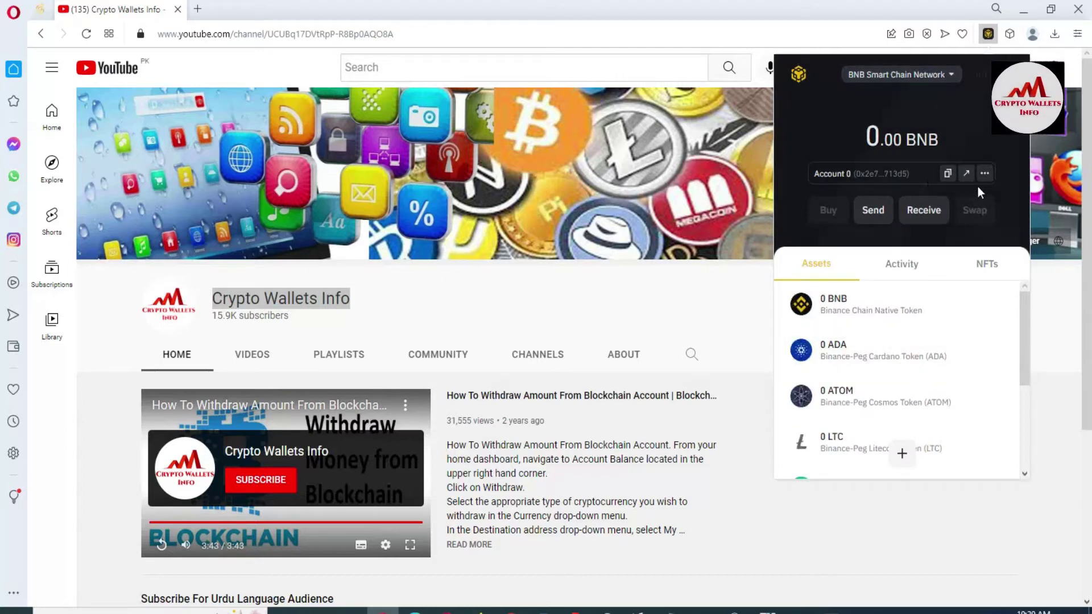
Step: Review the BNB, ADA, ATOM and LTC assets and keep BNB Smart Chain Network selected
left_click_drag(1027, 305, 1025, 353)
scroll(1025, 353, "down", 1)
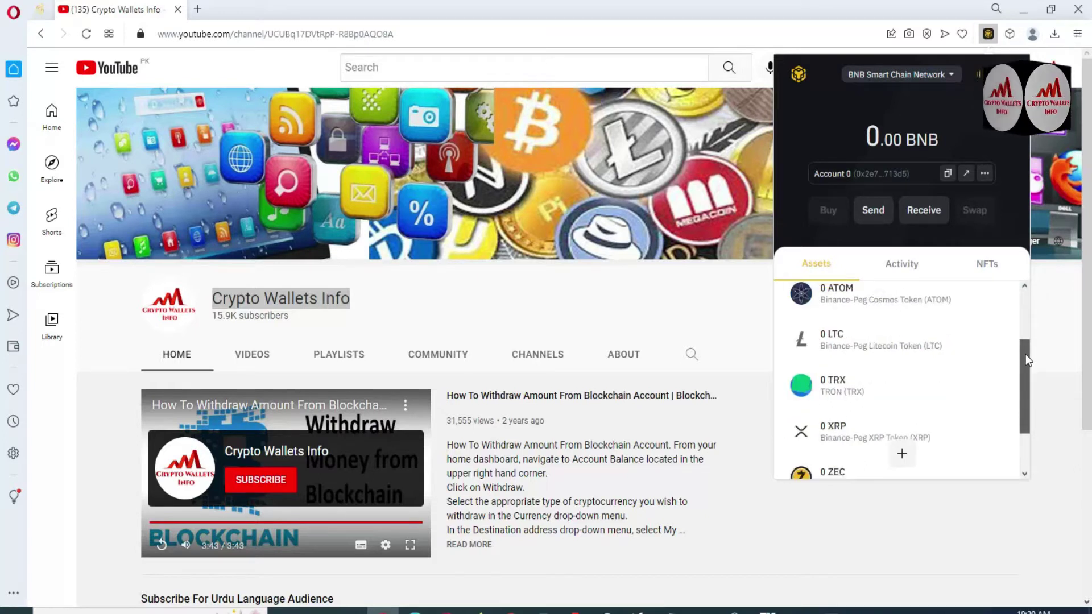
scroll(1025, 367, "down", 1)
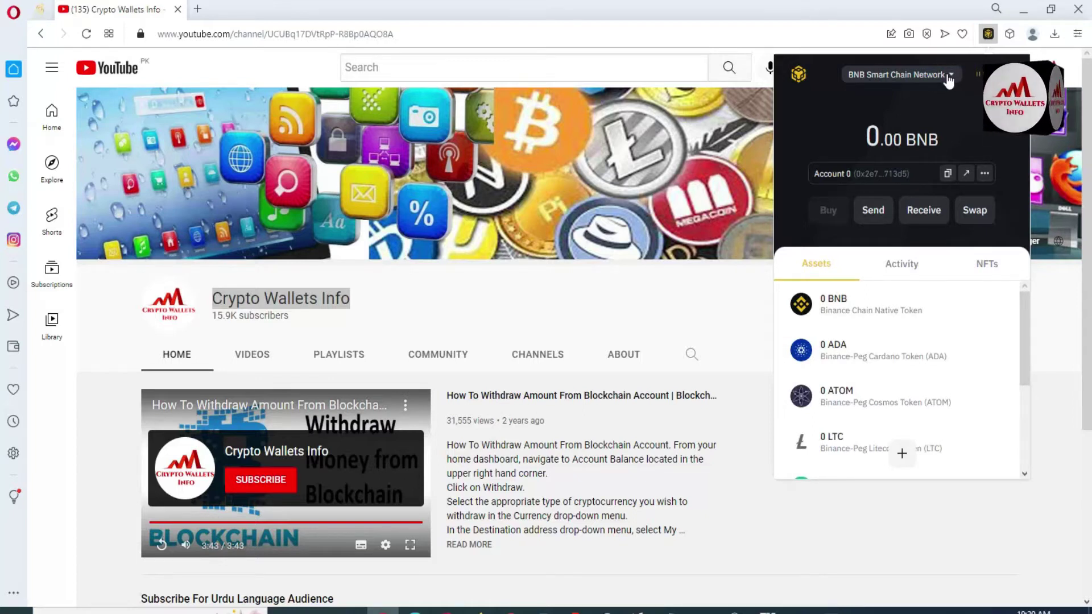
left_click(953, 81)
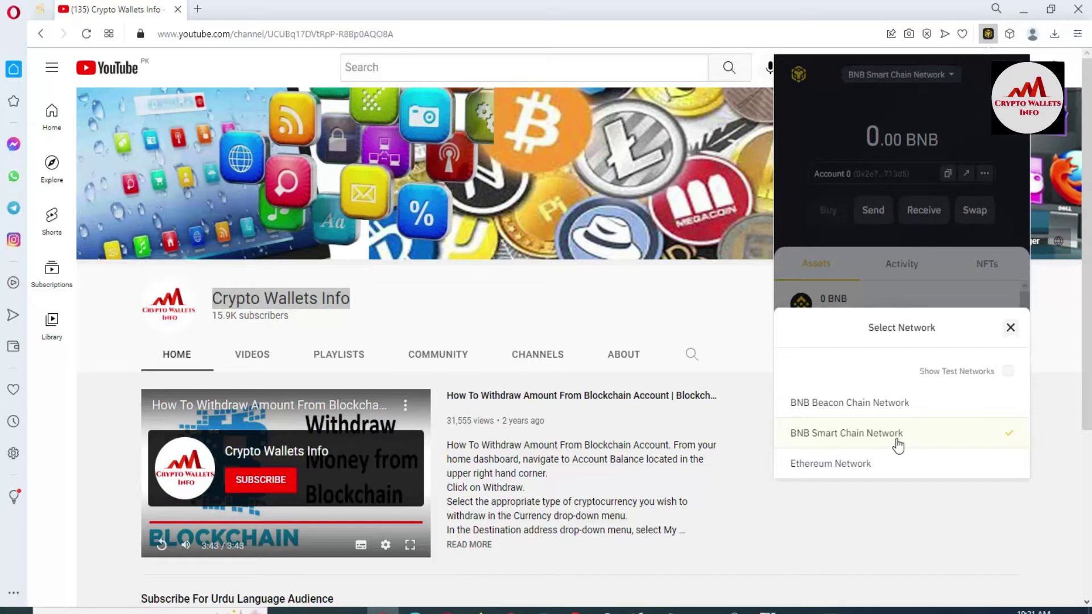
left_click(851, 287)
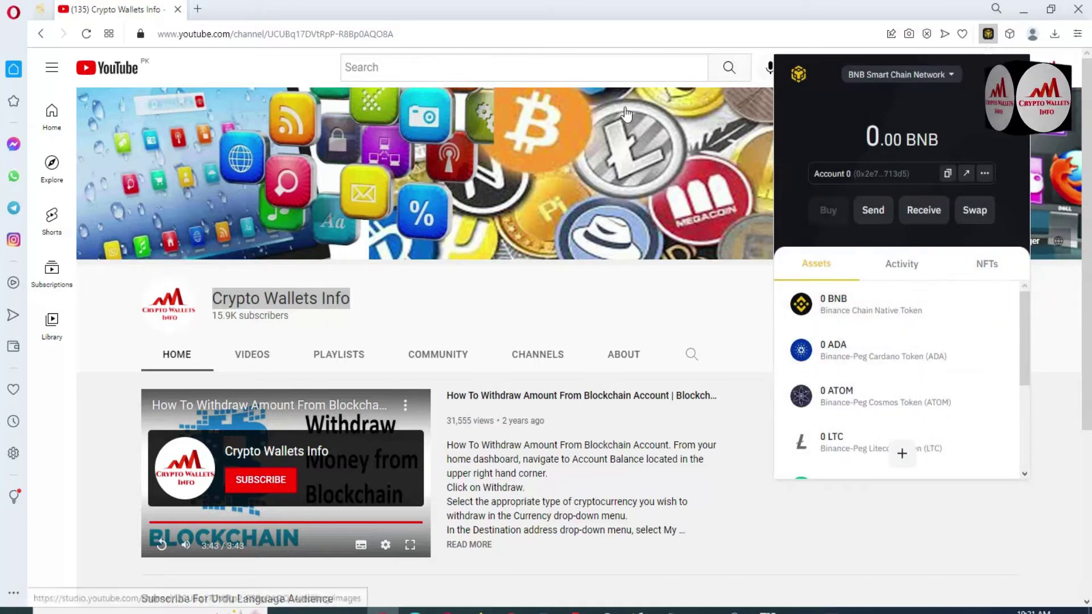
Step: Load the CoinMarketCap homepage in a new browser tab
left_click(199, 11)
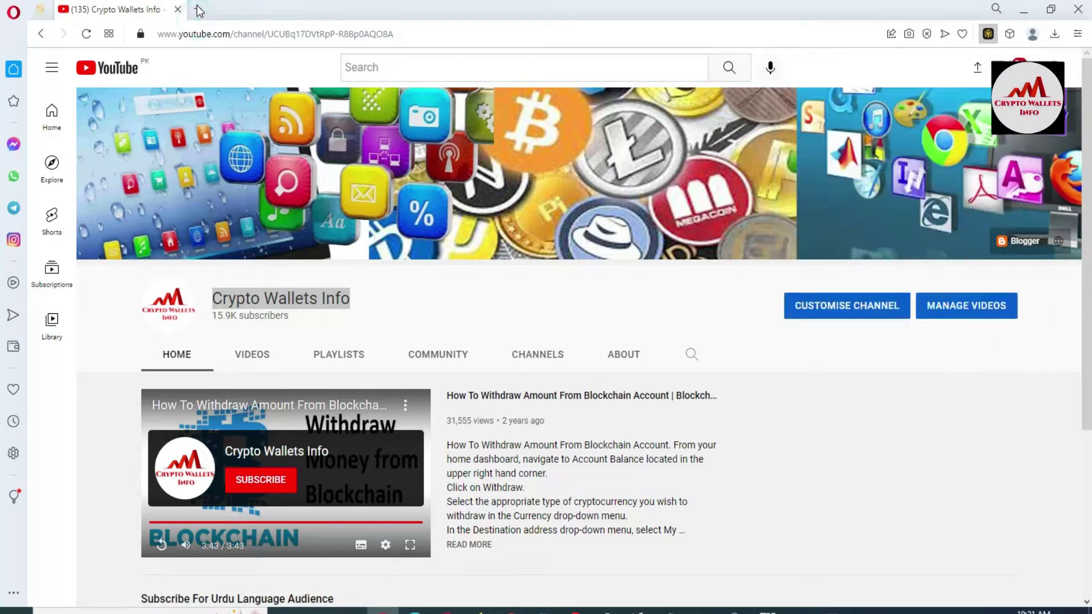
type("coin")
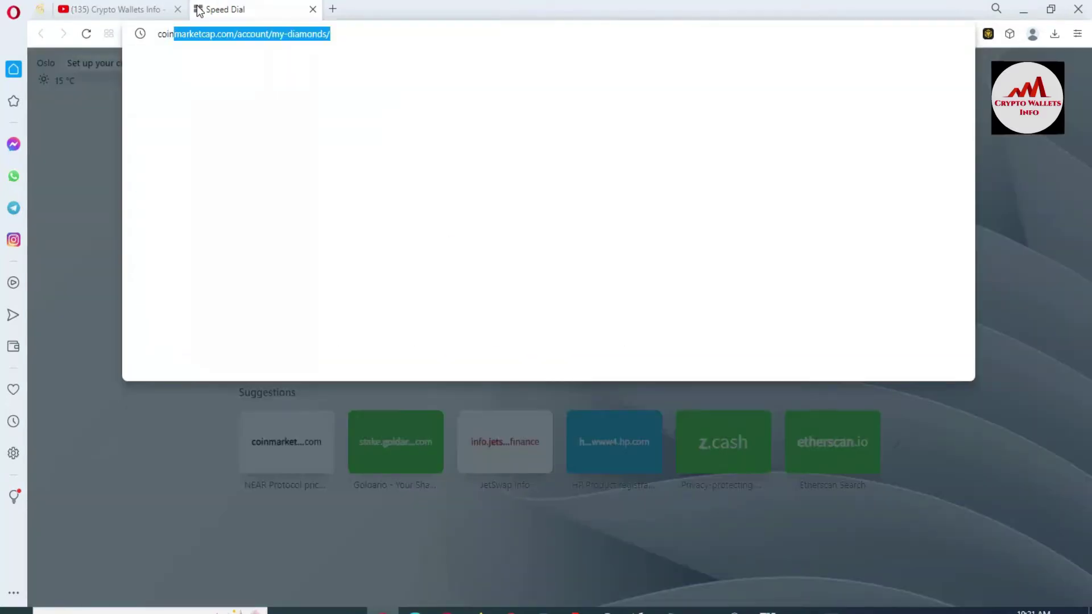
key("Return")
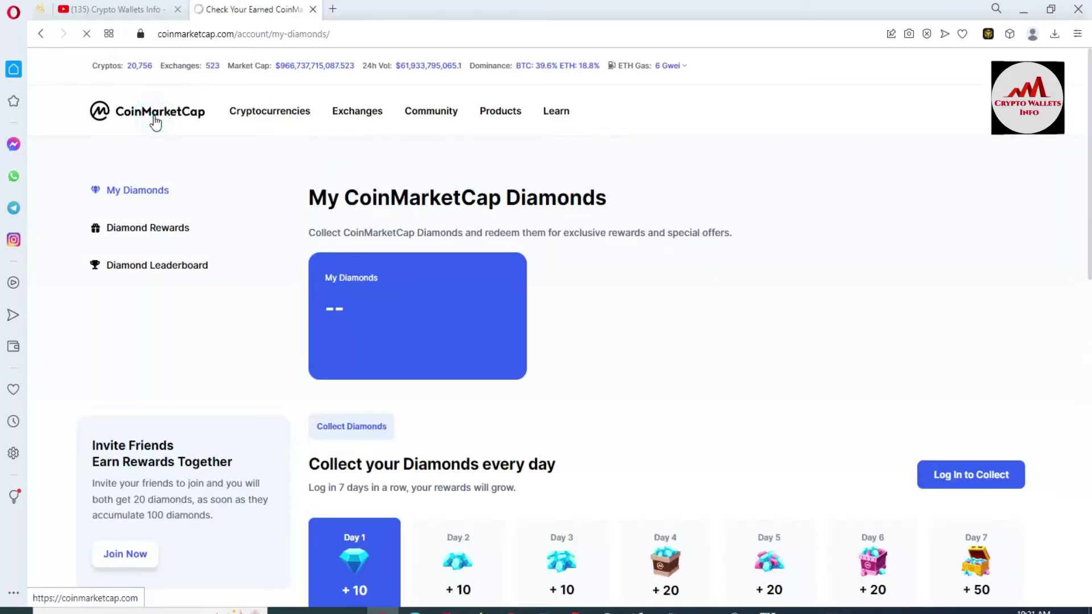
left_click(156, 120)
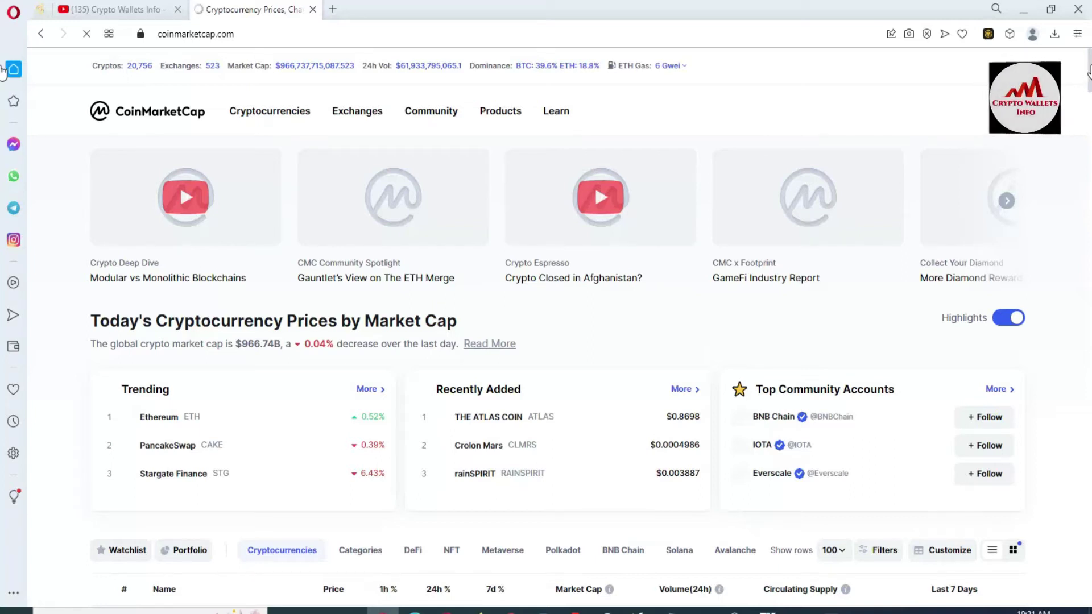
Step: Scroll the price table past Solana and Polkadot to Ethereum Classic through Cronos
scroll(1, 69, "down", 2)
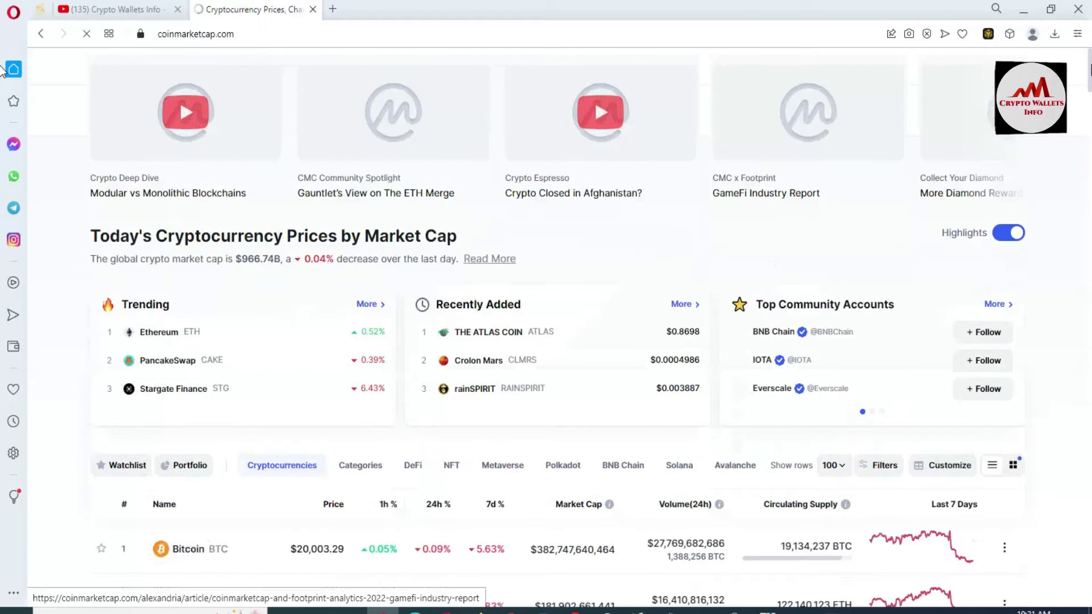
scroll(2, 70, "down", 4)
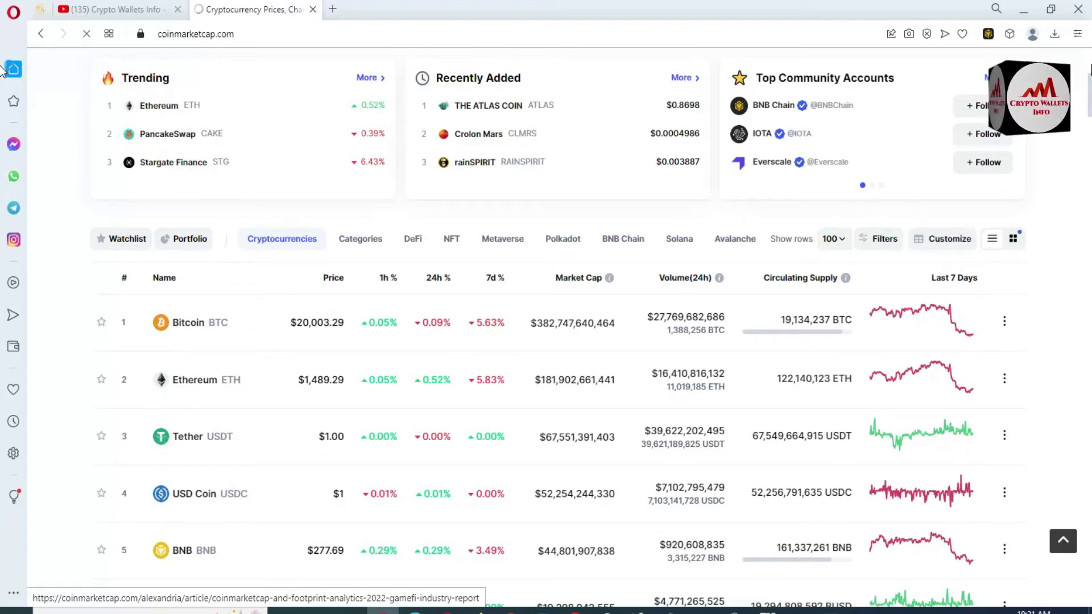
scroll(2, 69, "down", 2)
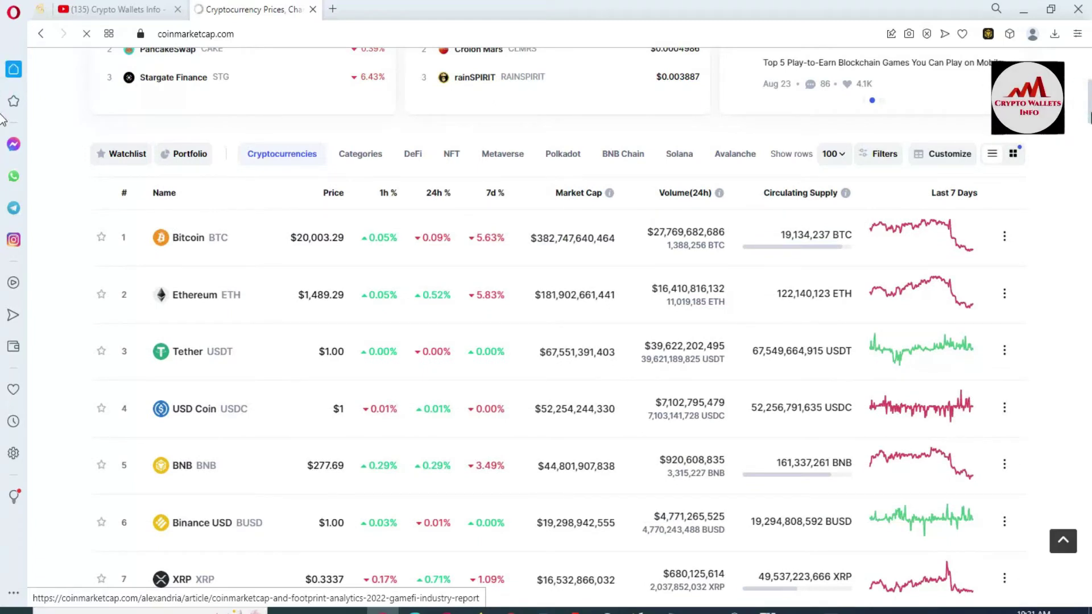
scroll(2, 119, "down", 5)
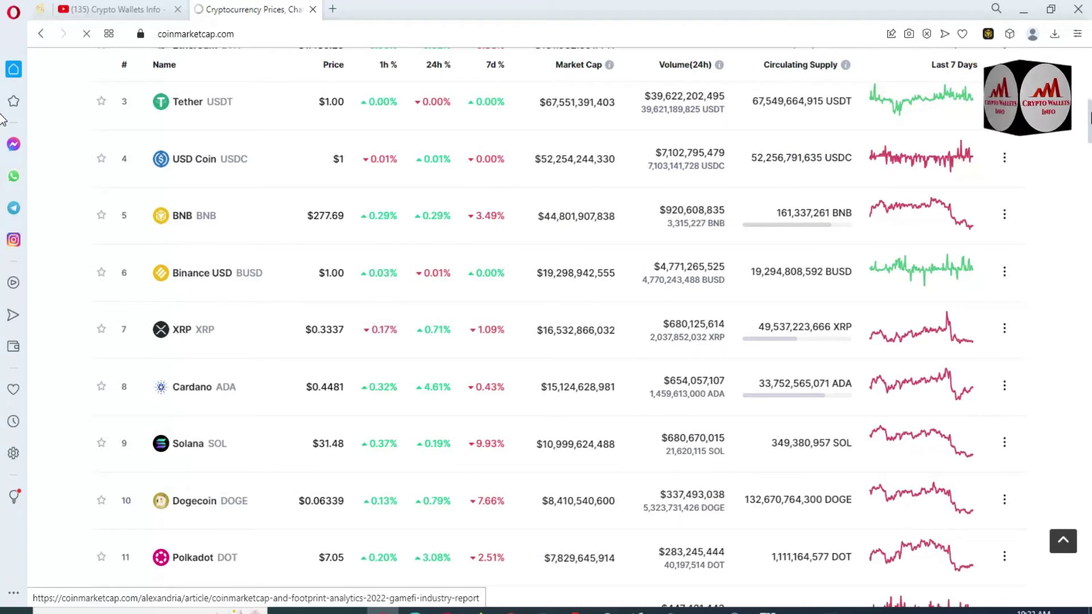
scroll(2, 119, "down", 3)
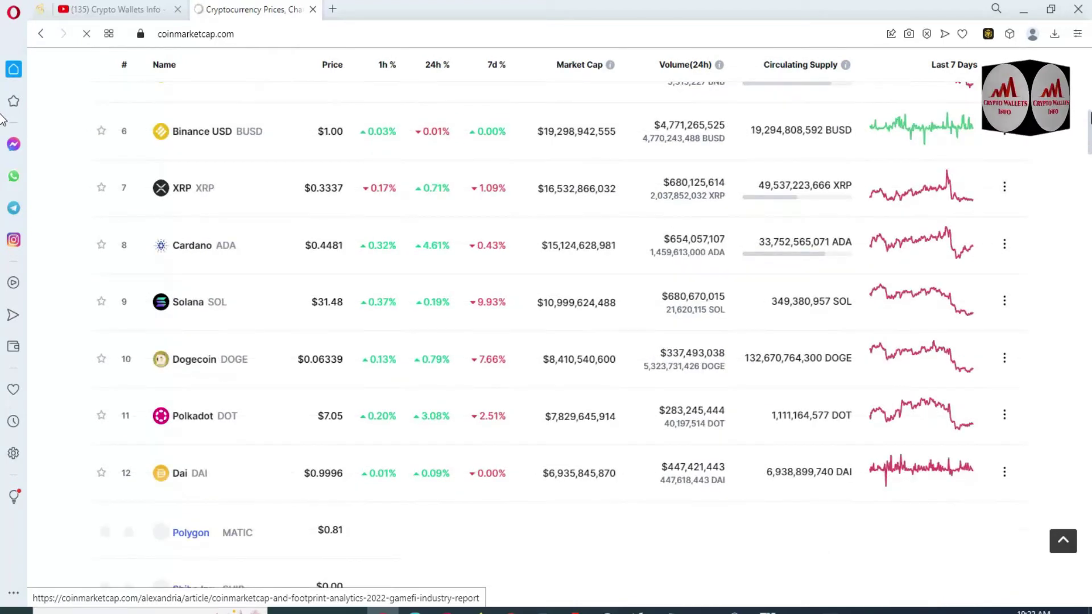
scroll(3, 120, "down", 2)
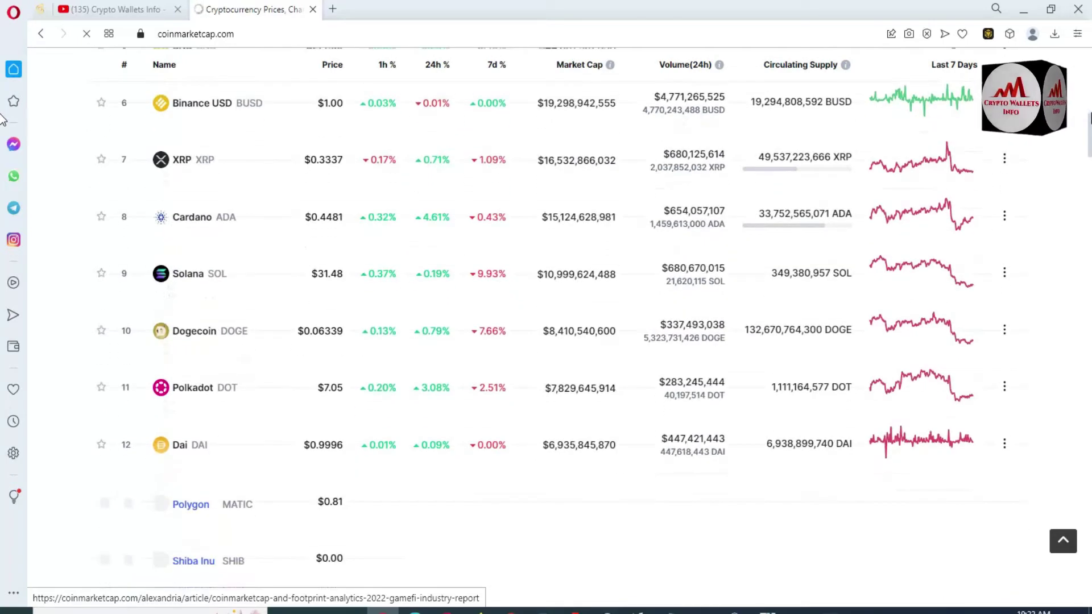
scroll(2, 119, "down", 2)
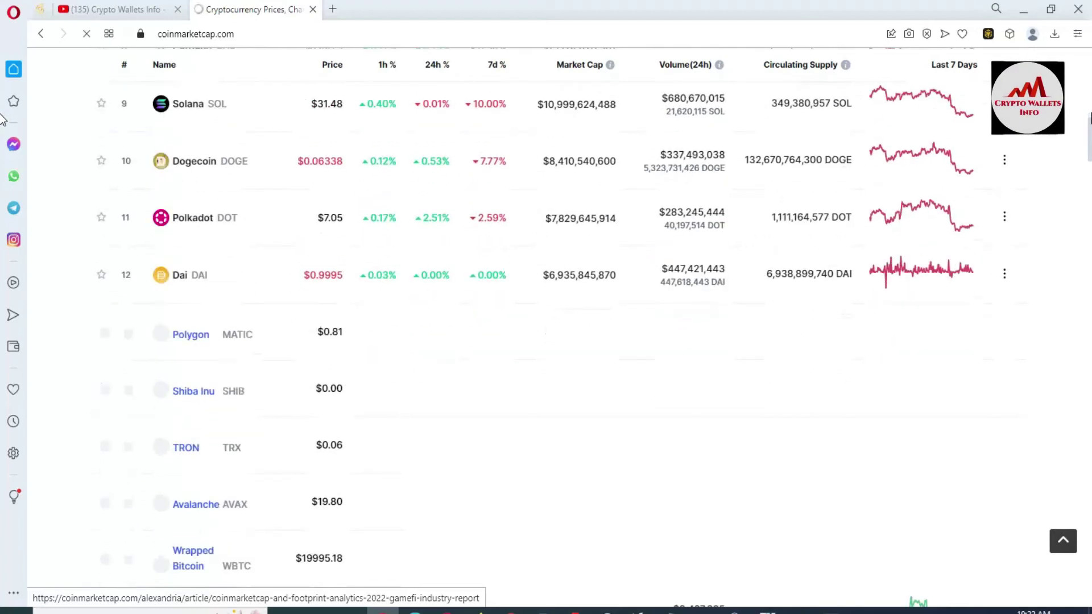
scroll(2, 120, "down", 4)
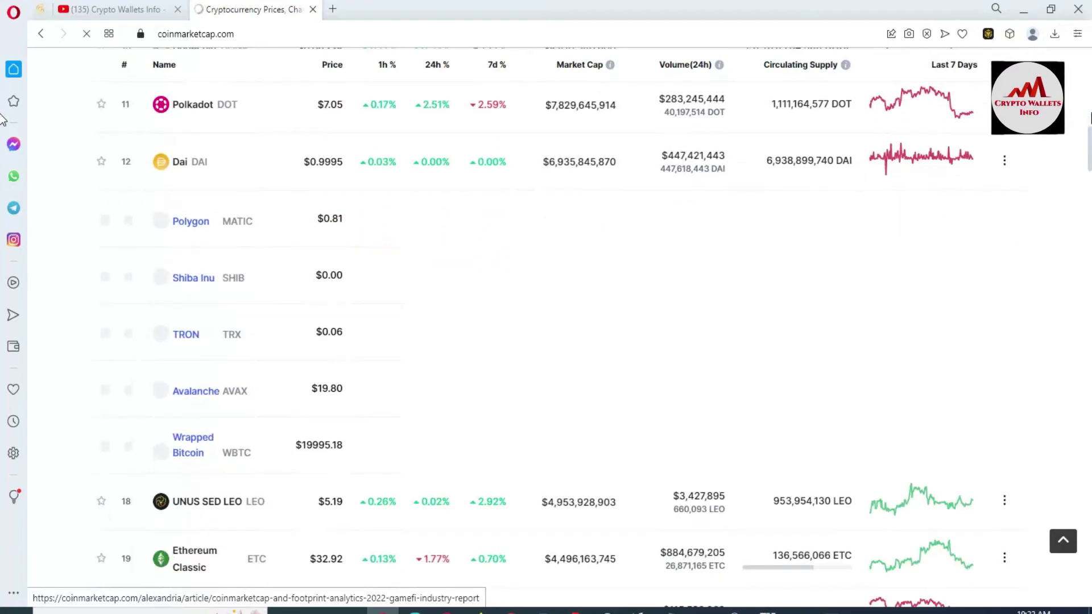
scroll(3, 119, "down", 2)
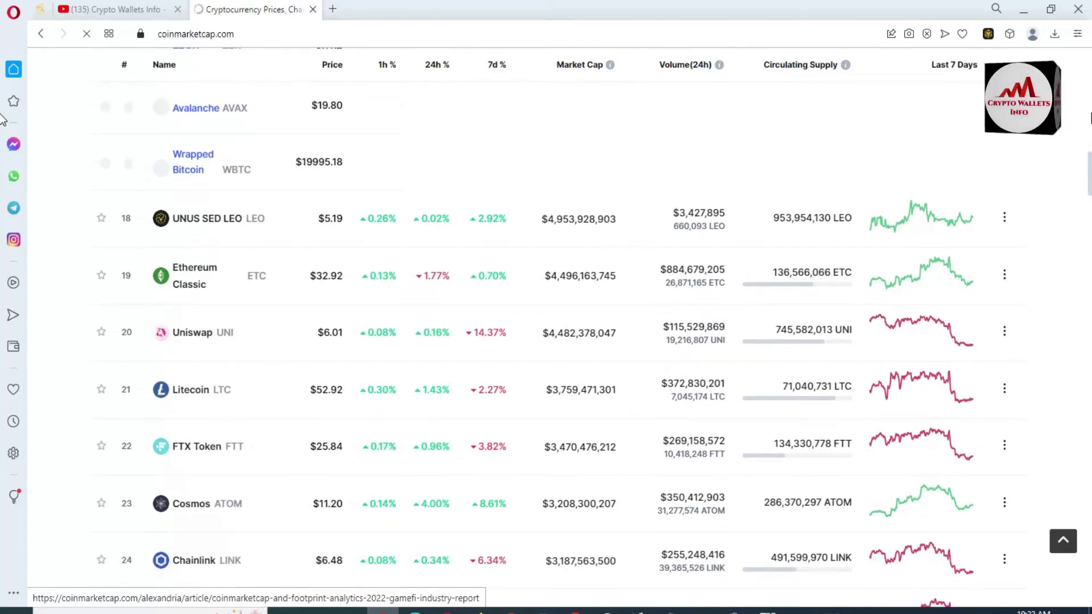
scroll(2, 120, "down", 3)
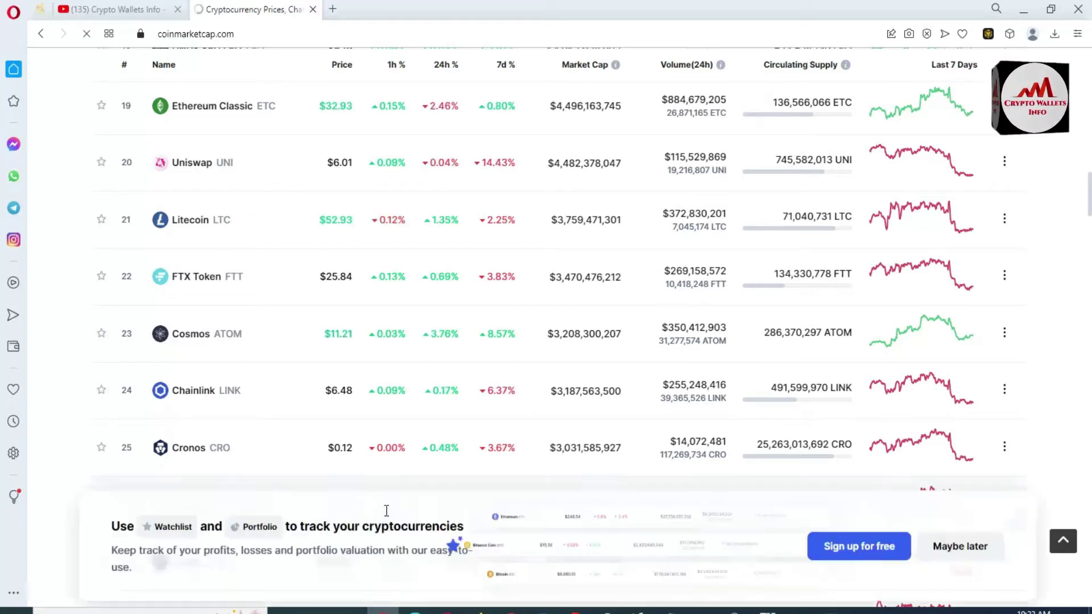
Step: Dismiss the watchlist prompt and open the NEAR Protocol coin page
left_click(959, 540)
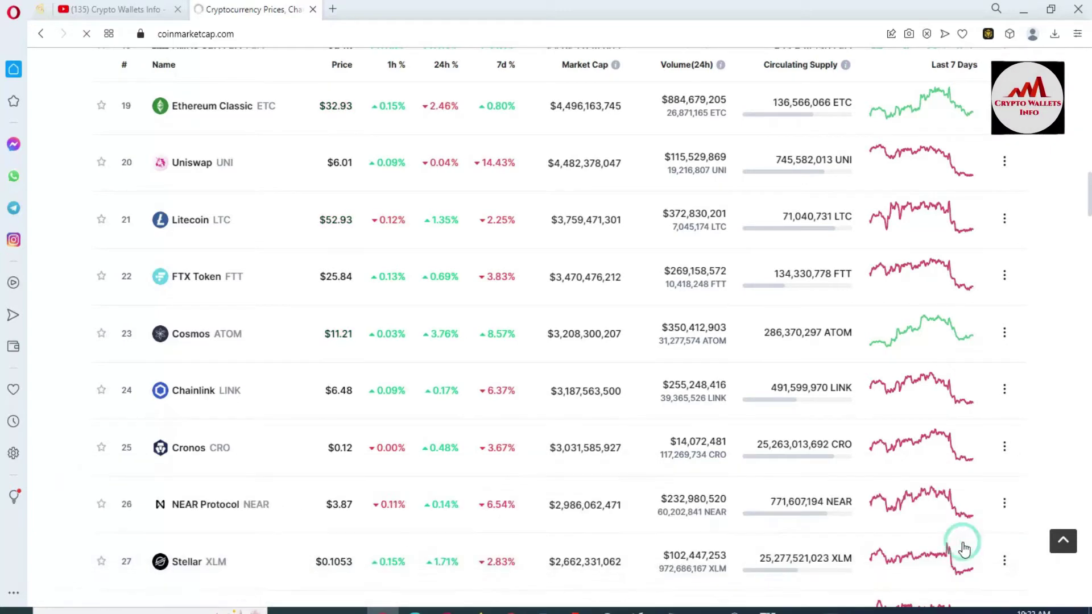
left_click(202, 505)
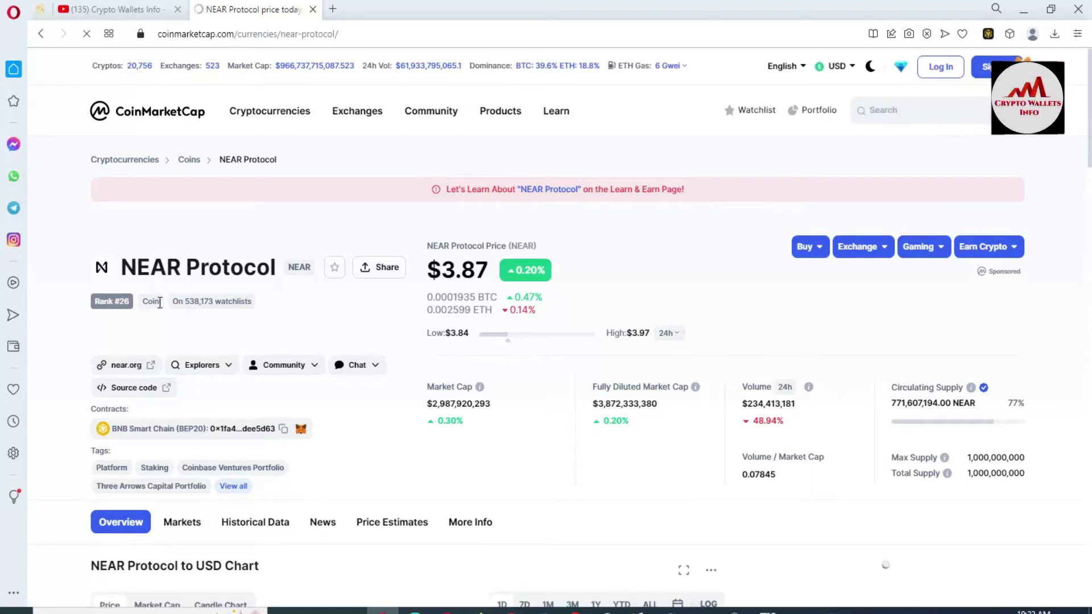
left_click_drag(160, 303, 131, 303)
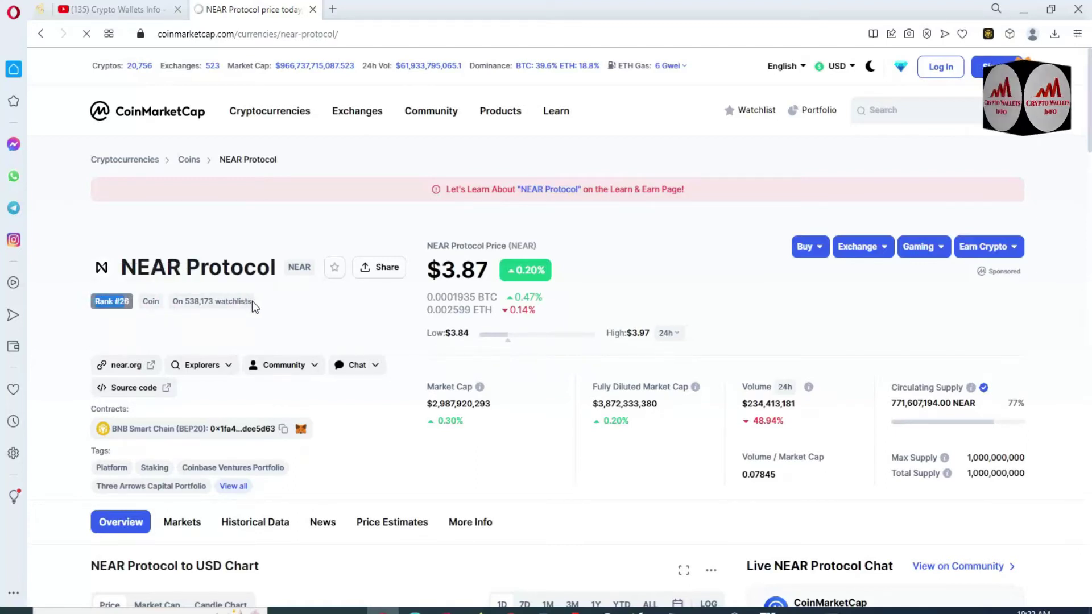
left_click_drag(252, 302, 198, 300)
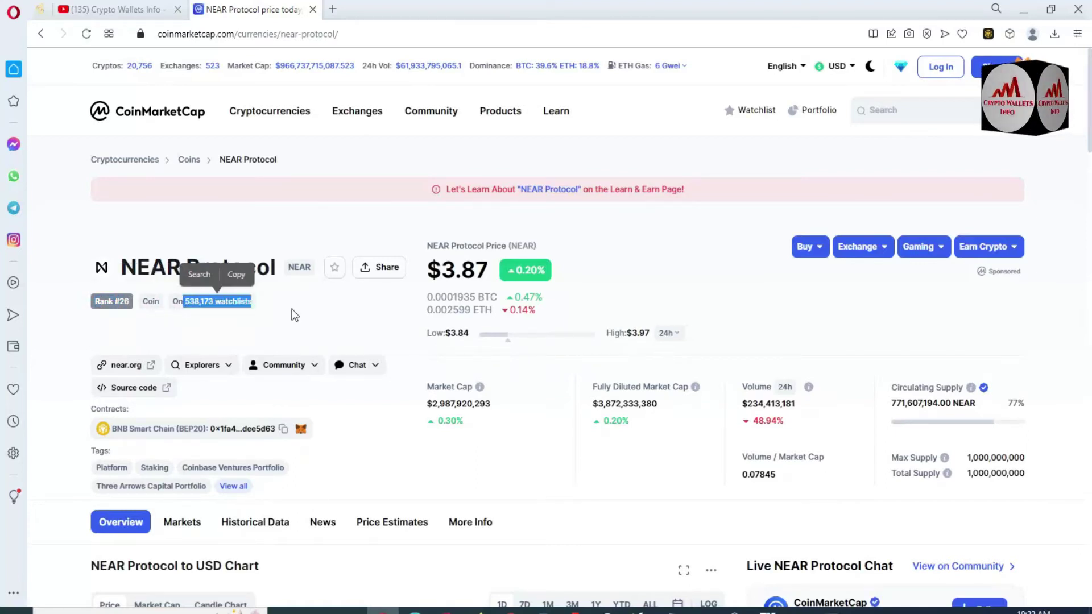
left_click(326, 332)
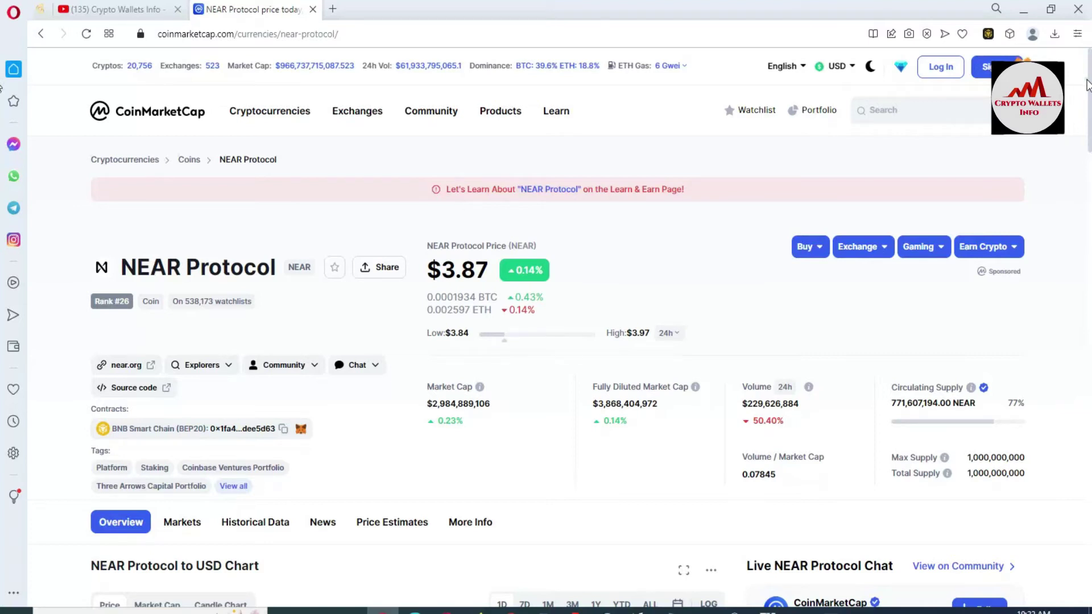
Step: Show NEAR's all-time price history on the chart
left_click_drag(1089, 86, 1090, 210)
scroll(765, 174, "up", 2)
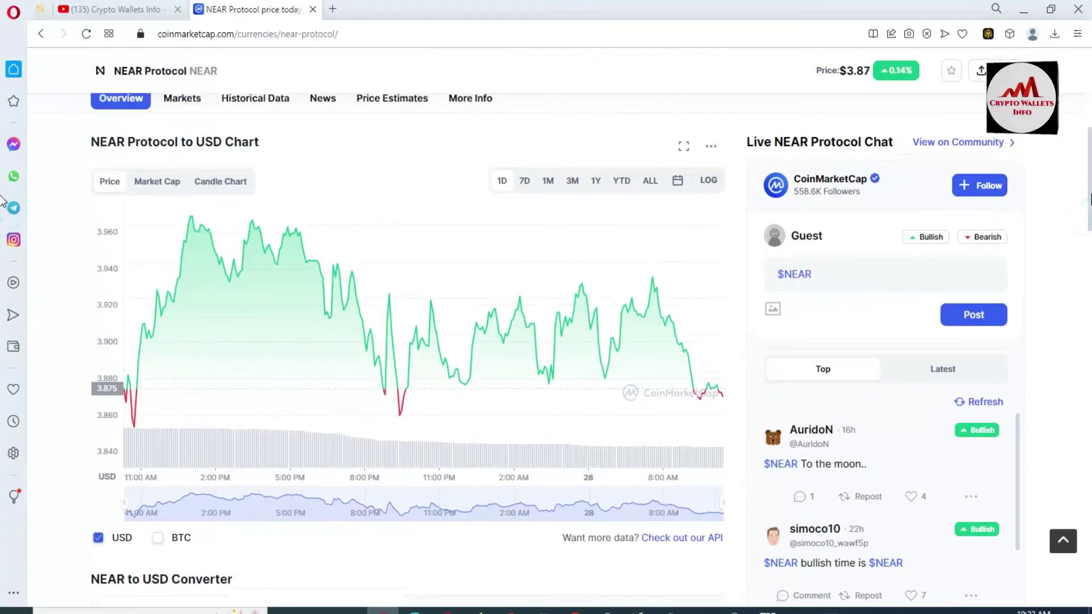
left_click(651, 181)
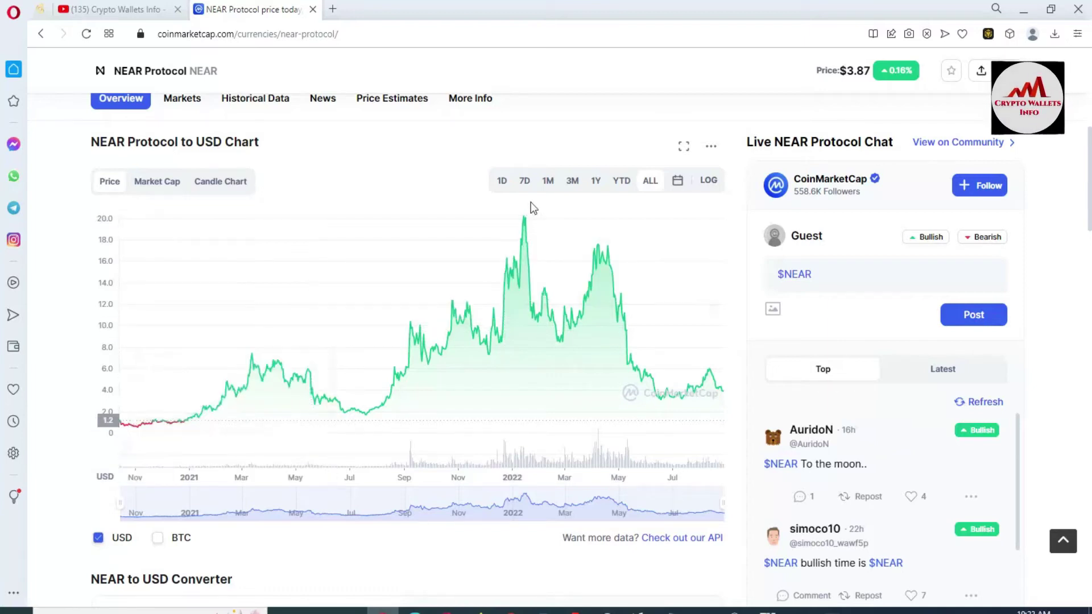
mouse_move(525, 218)
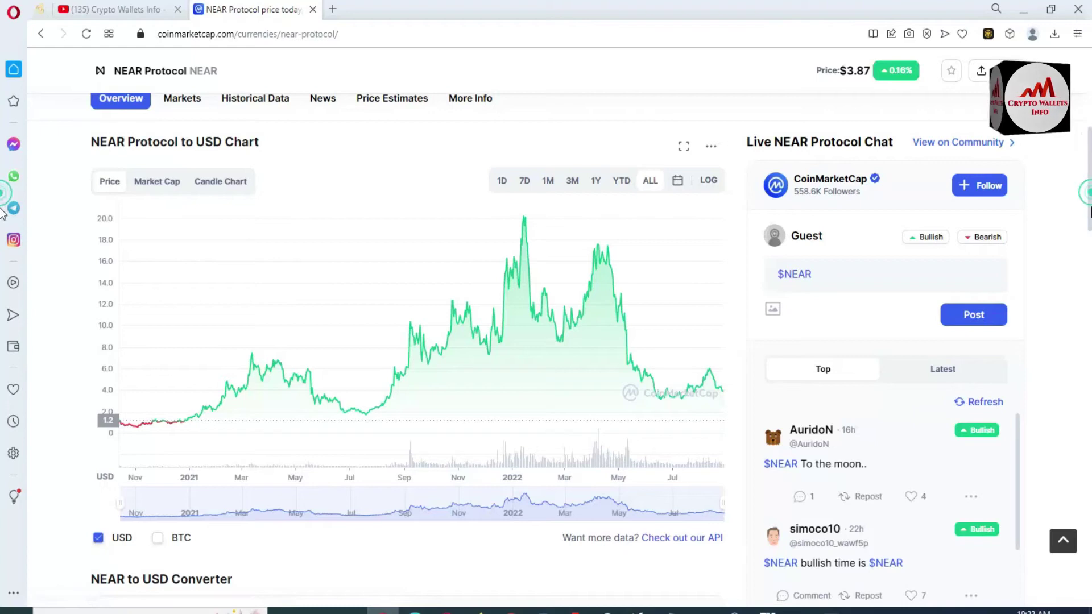
Step: Return to the page top and open the near.org link in a new tab
left_click_drag(1088, 171, 1090, 470)
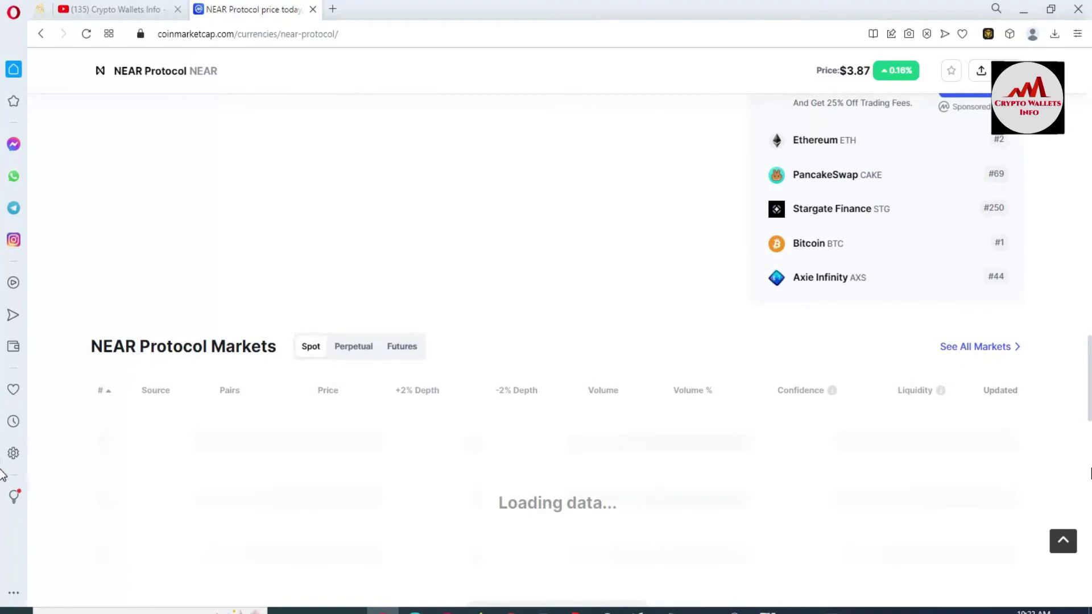
scroll(1086, 420, "down", 2)
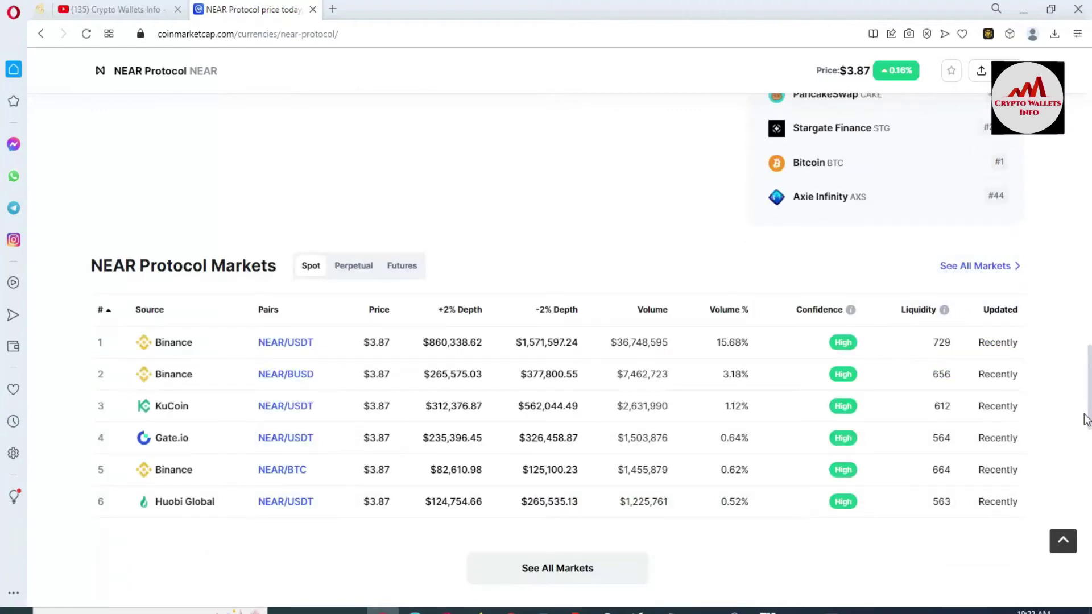
key("Home")
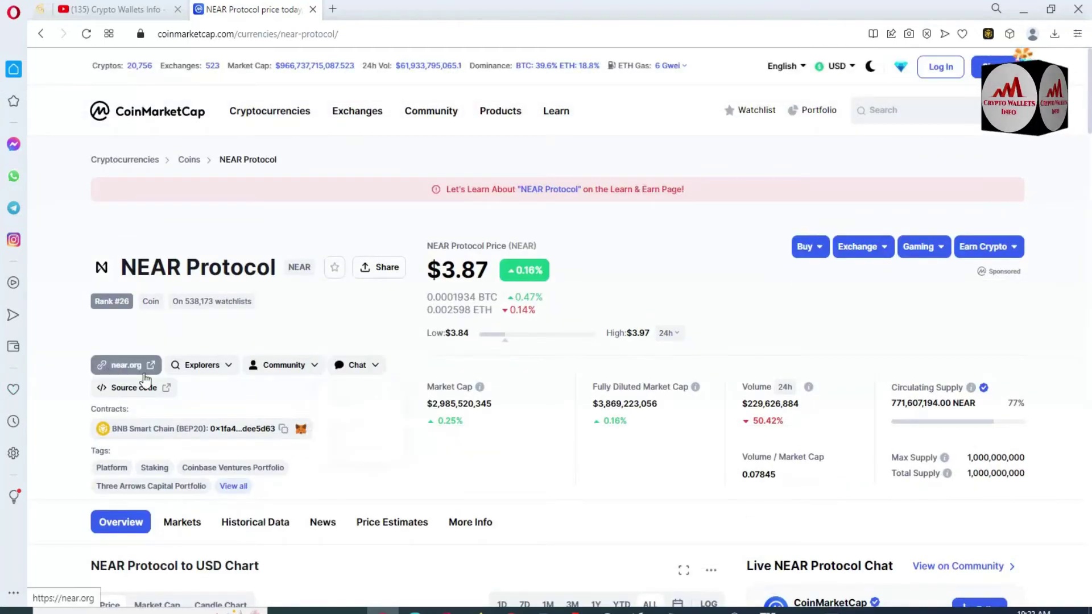
right_click(125, 368)
left_click(159, 375)
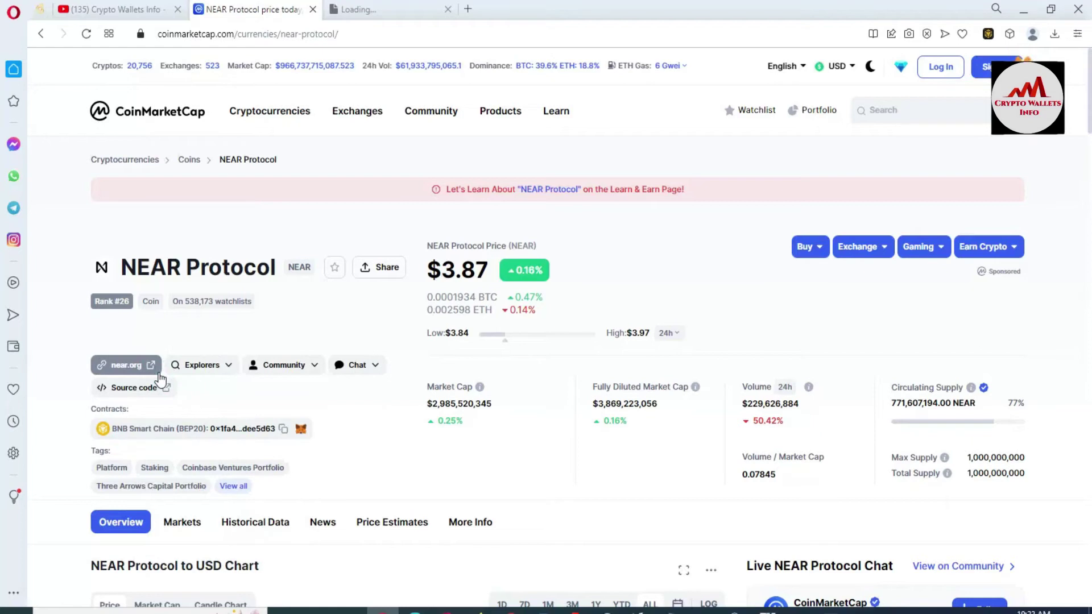
Step: Browse near.org through its Web3, stats and Climate neutral sections, then back to the top
left_click(382, 2)
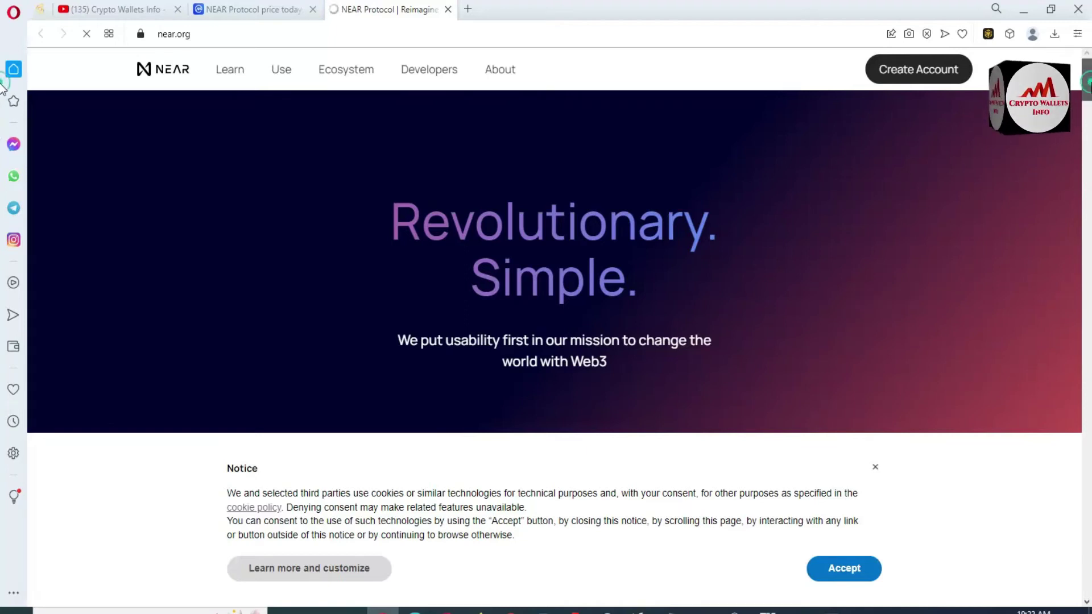
scroll(3, 134, "down", 10)
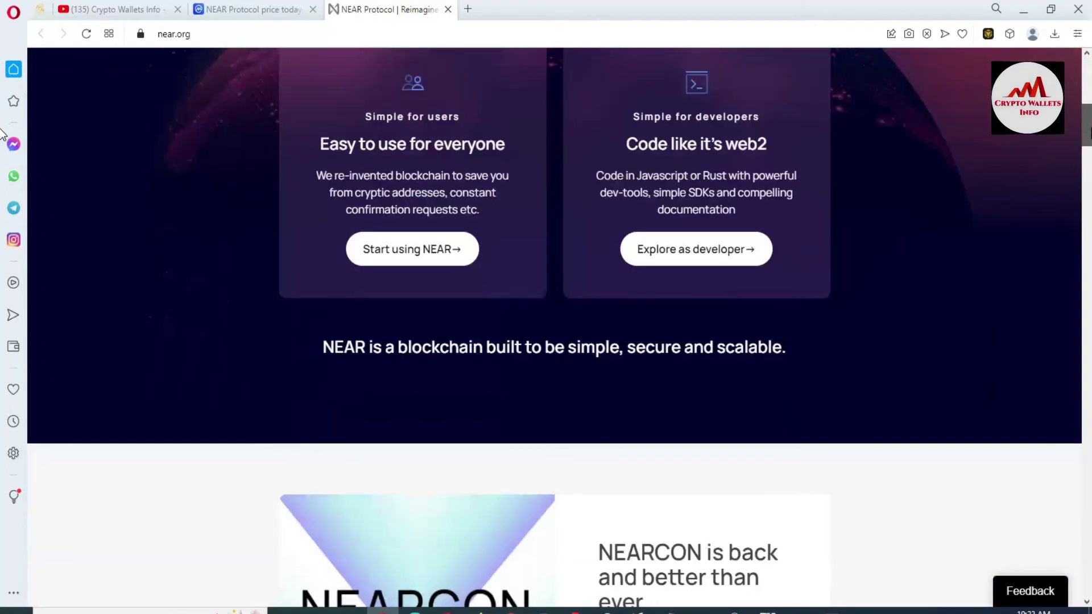
scroll(3, 131, "up", 2)
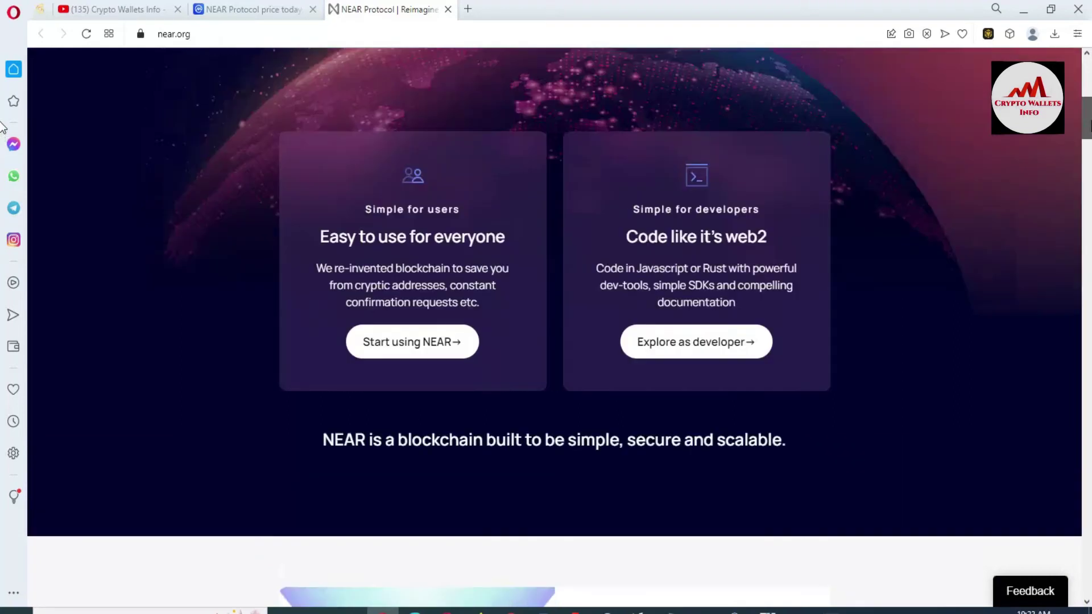
scroll(3, 127, "down", 8)
scroll(3, 127, "up", 8)
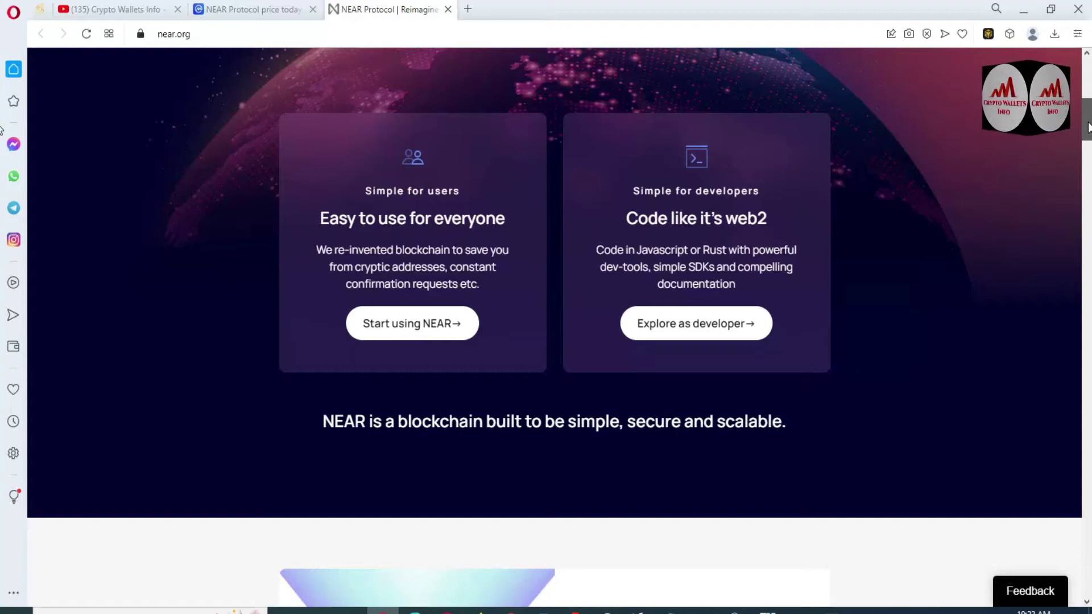
left_click_drag(1088, 126, 1087, 205)
scroll(3, 209, "up", 3)
scroll(3, 227, "down", 8)
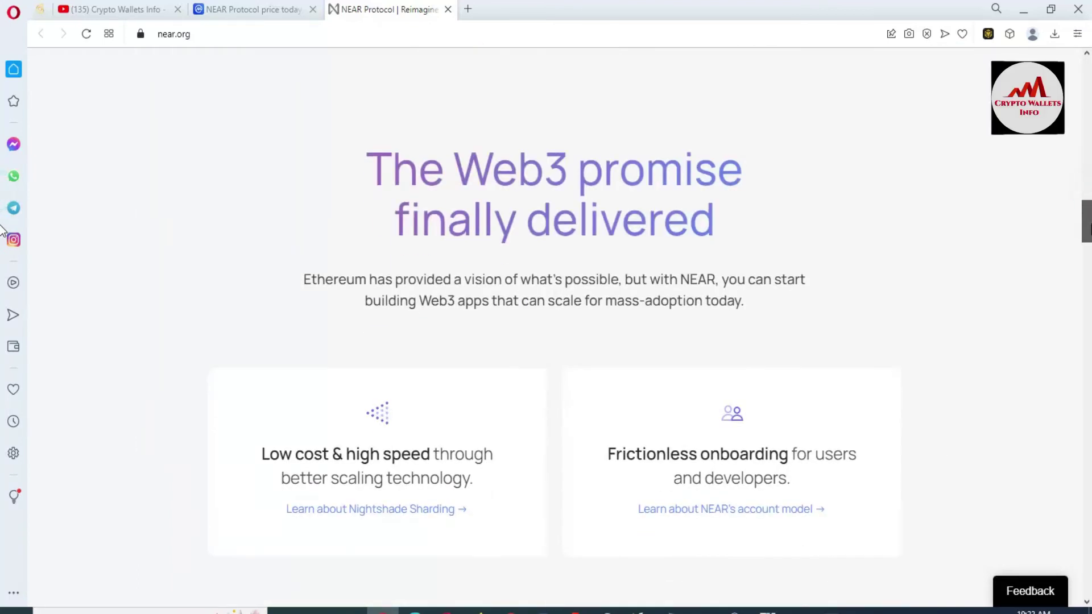
scroll(3, 233, "down", 7)
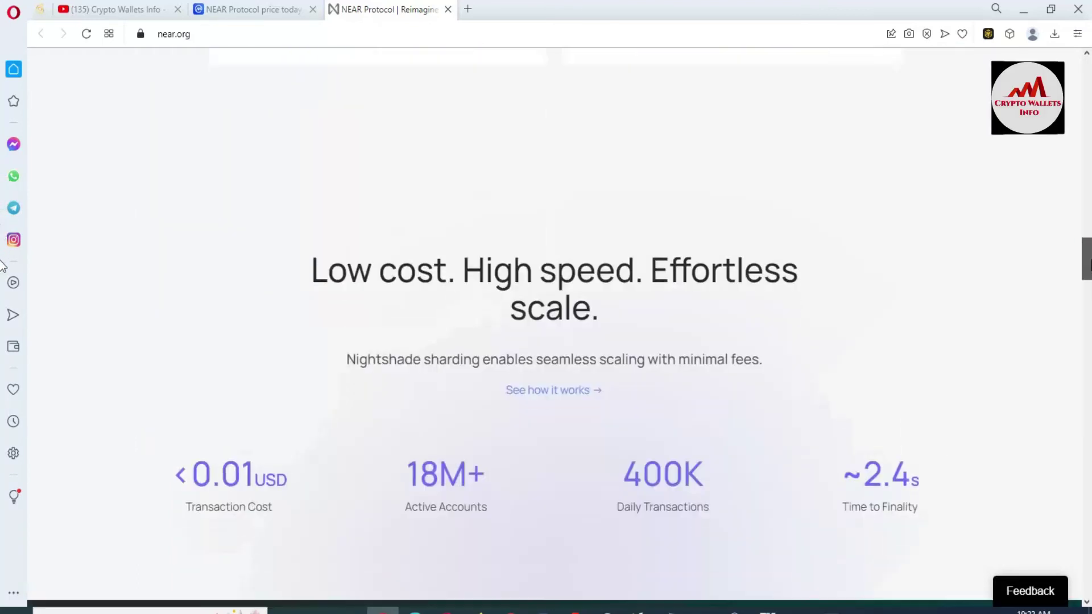
scroll(3, 233, "up", 6)
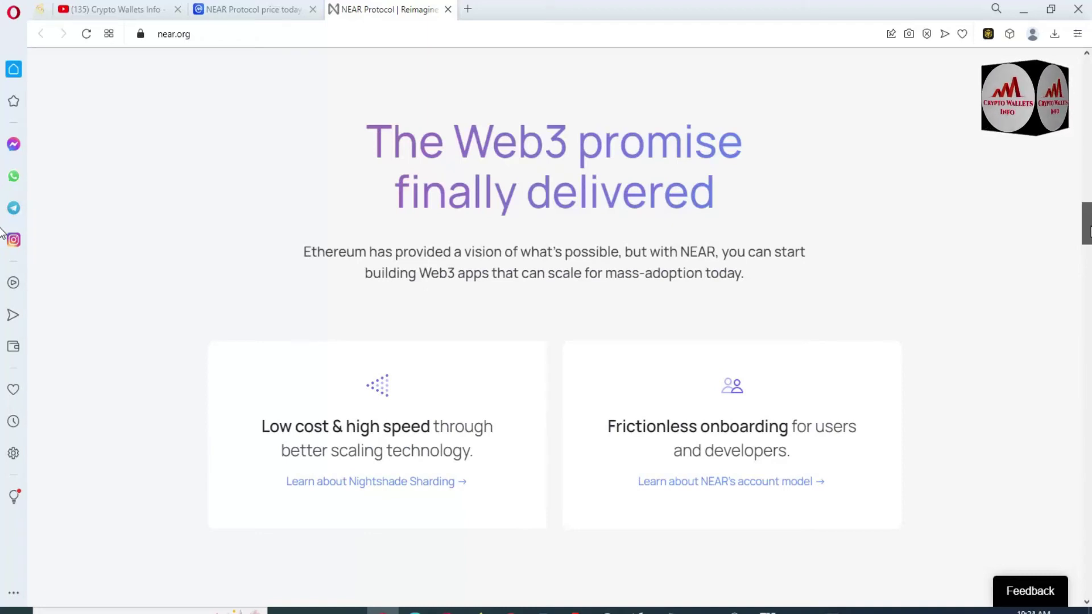
scroll(2, 256, "down", 6)
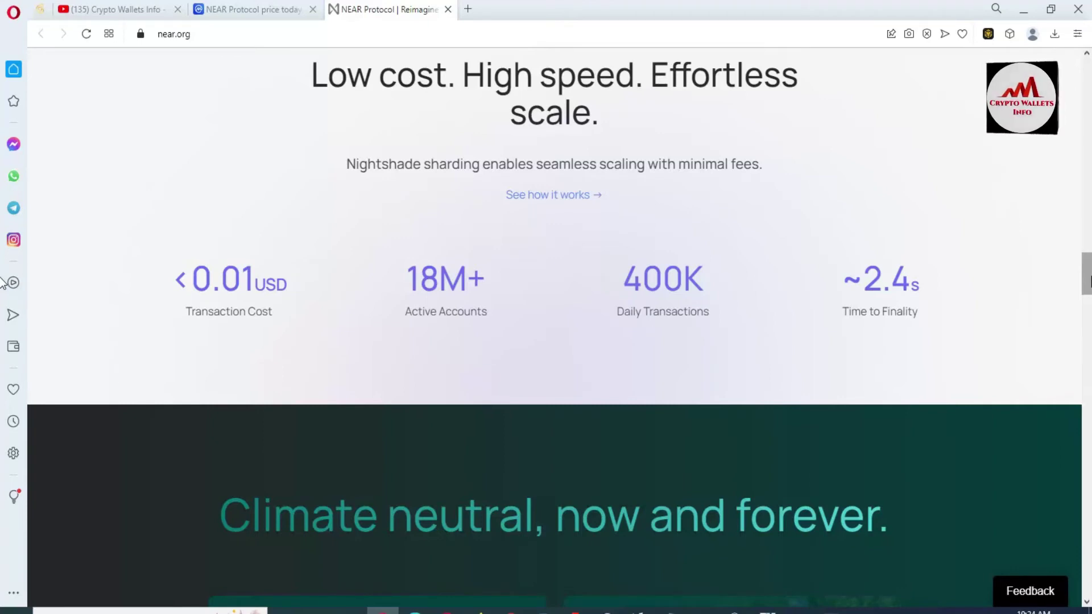
scroll(2, 282, "down", 3)
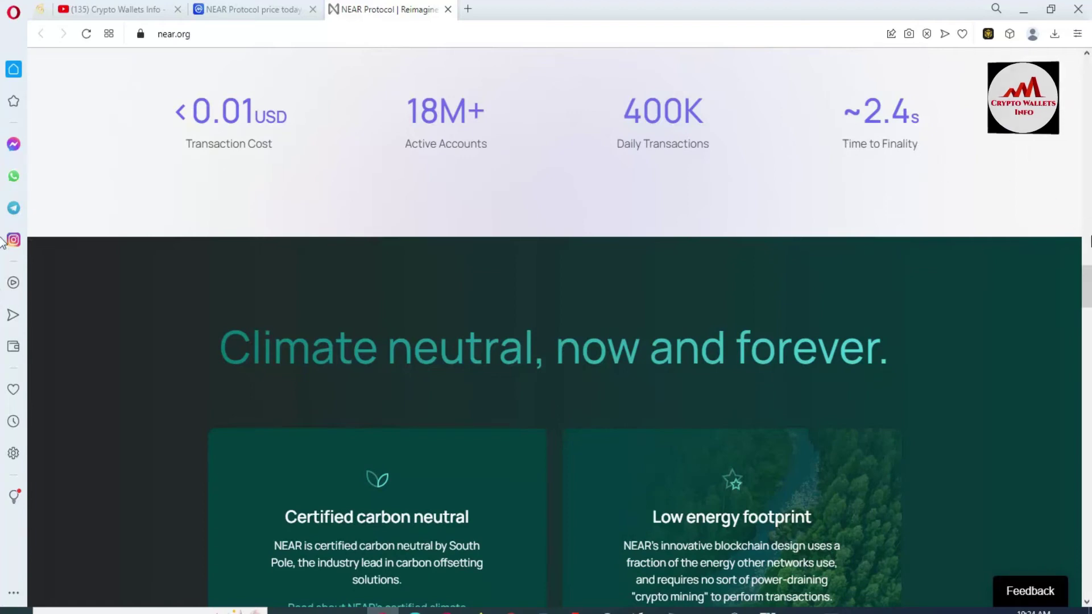
left_click_drag(1087, 286, 1087, 406)
left_click_drag(2, 407, 1087, 66)
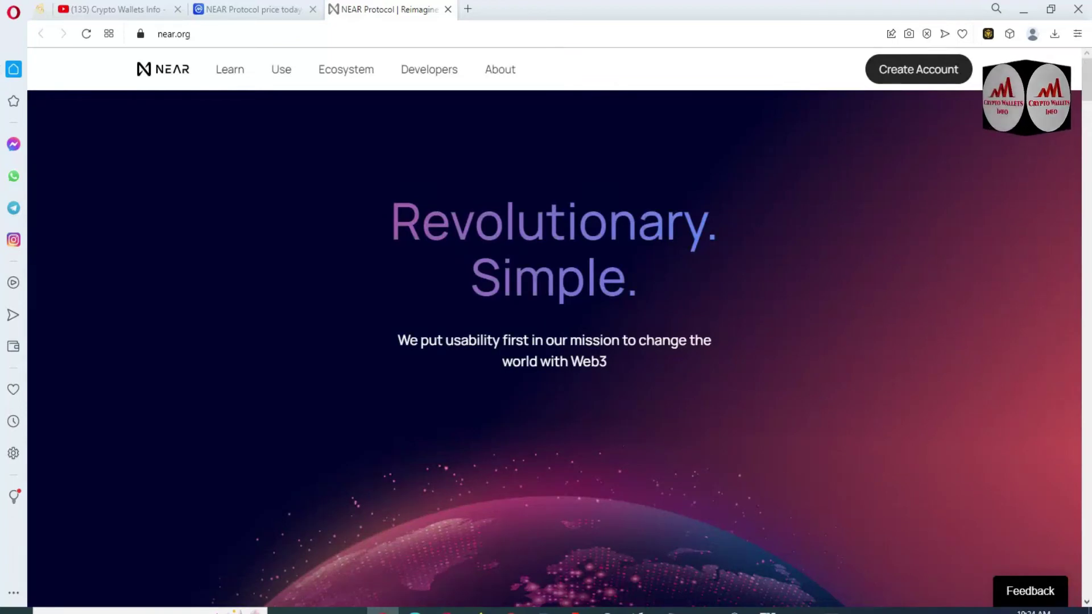
Step: From the CoinMarketCap NEAR page, open the BNB Smart Chain (BEP20) contract on BscScan
left_click(255, 7)
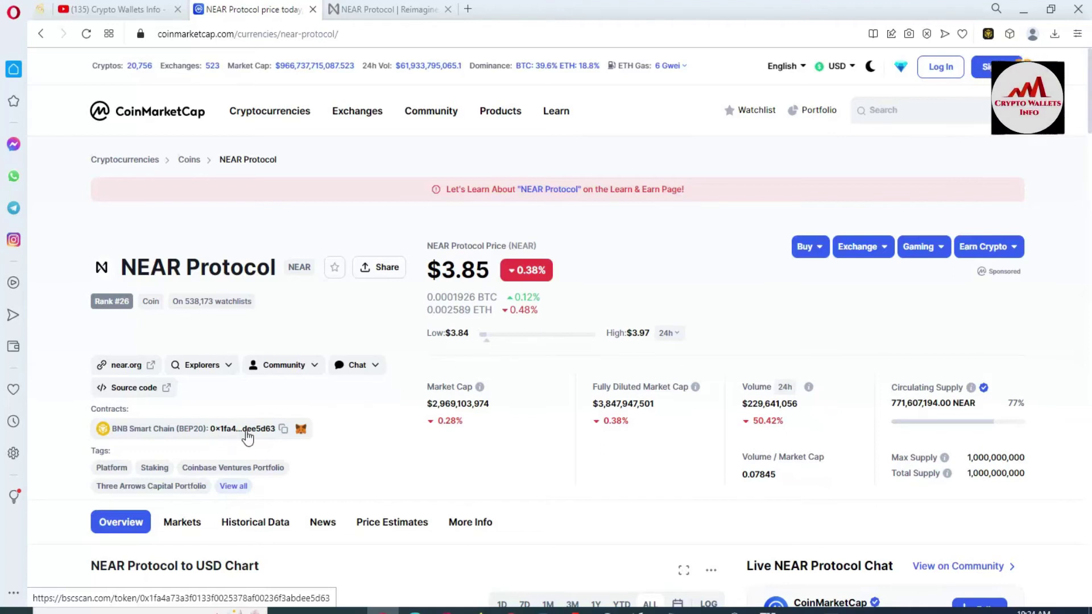
left_click(248, 437)
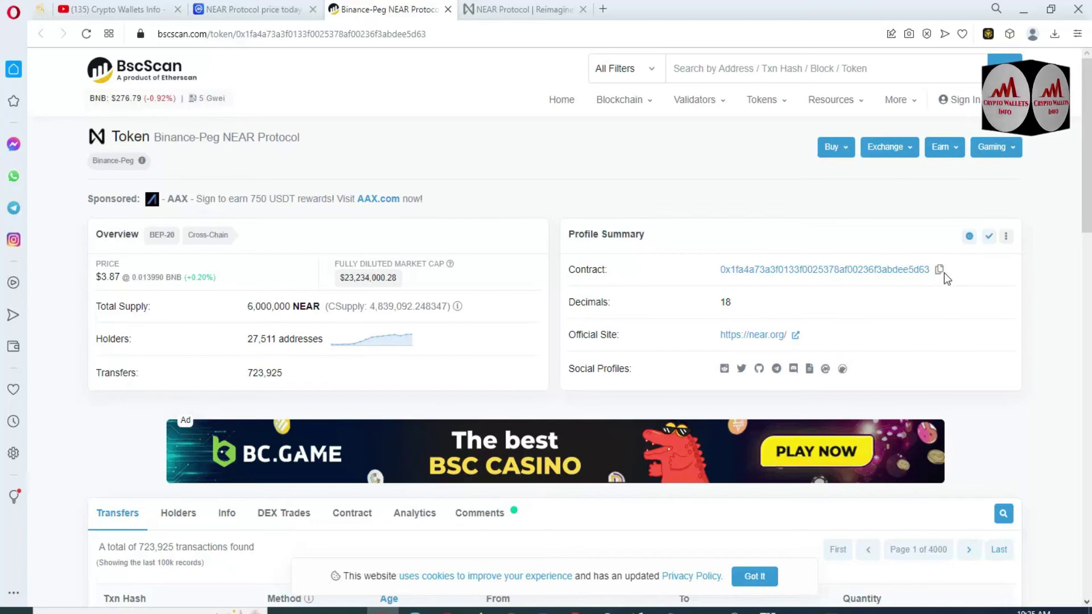
Step: Copy the contract address from BscScan's Profile Summary
left_click(942, 273)
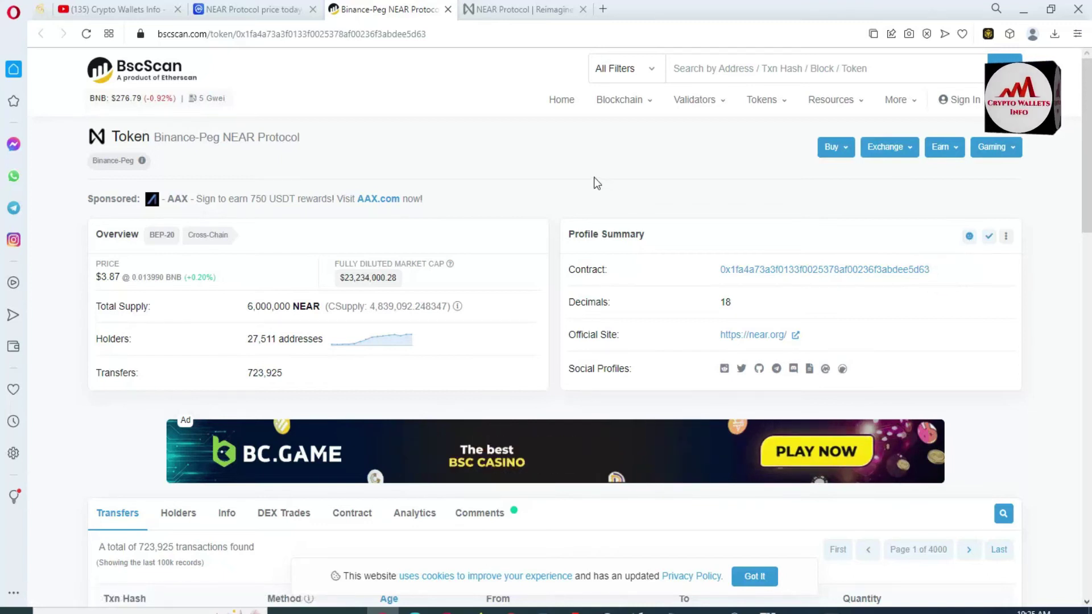
mouse_move(918, 271)
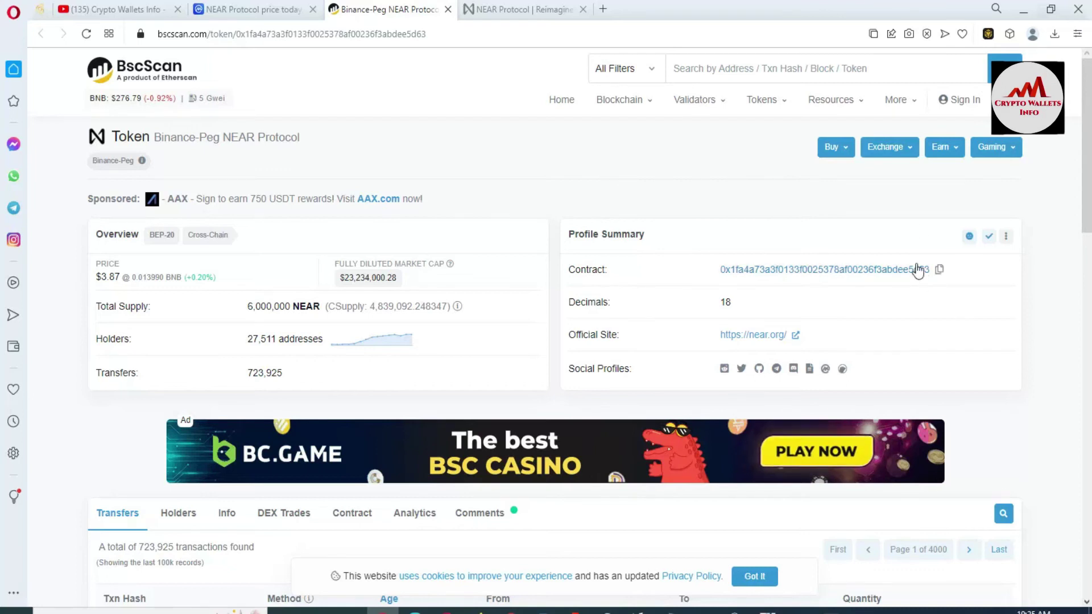
Step: Open Binance Wallet and go to its Manage Assets screen via the + button
left_click(990, 34)
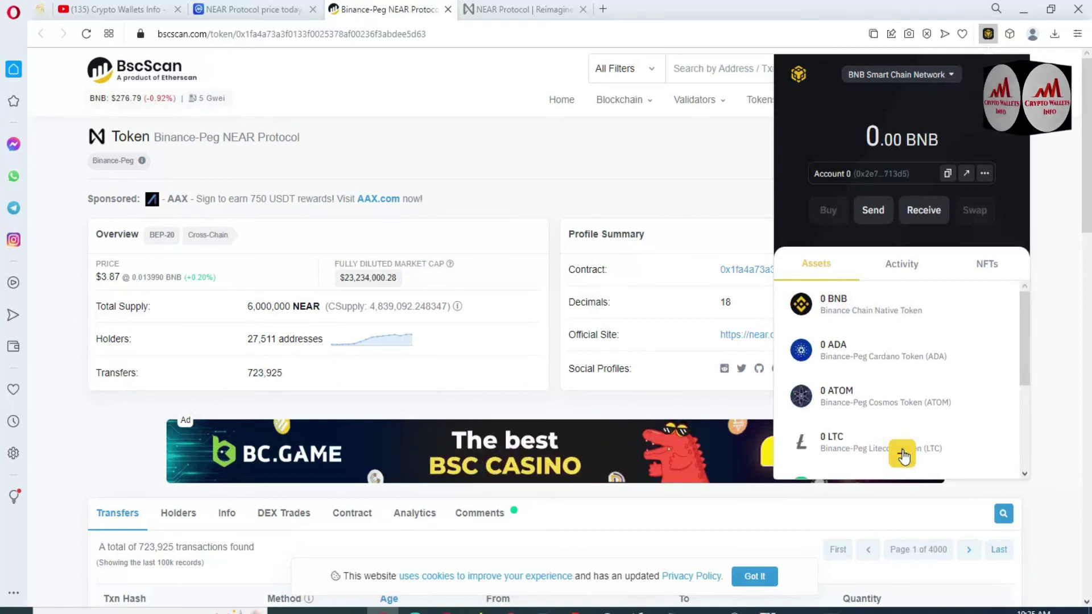
left_click(902, 454)
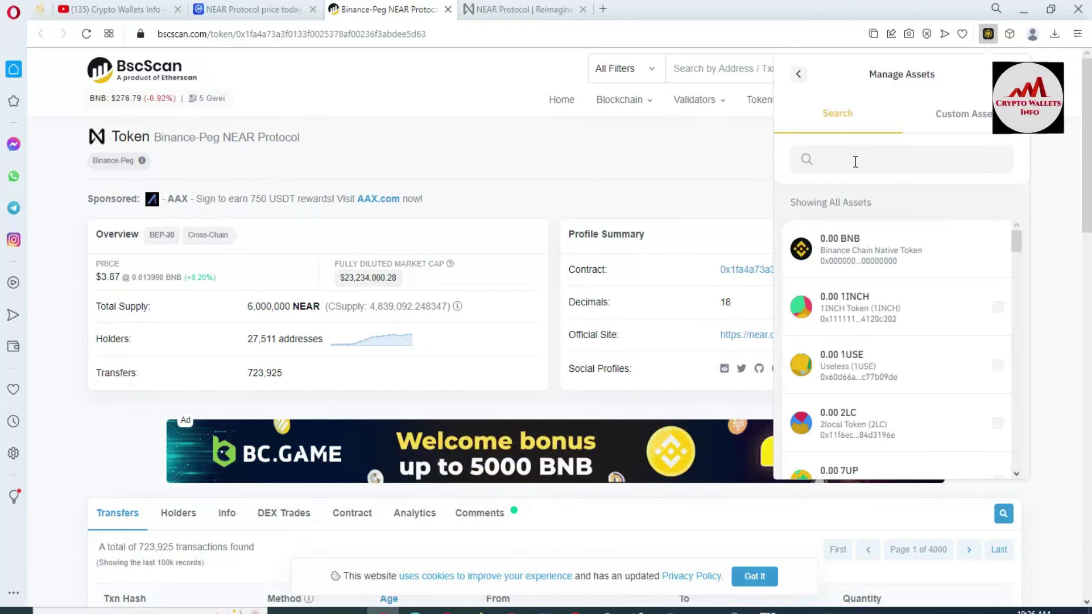
Step: Paste the NEAR contract under Custom Assets and add Binance-Peg NEAR Protocol (18 decimals)
left_click(967, 114)
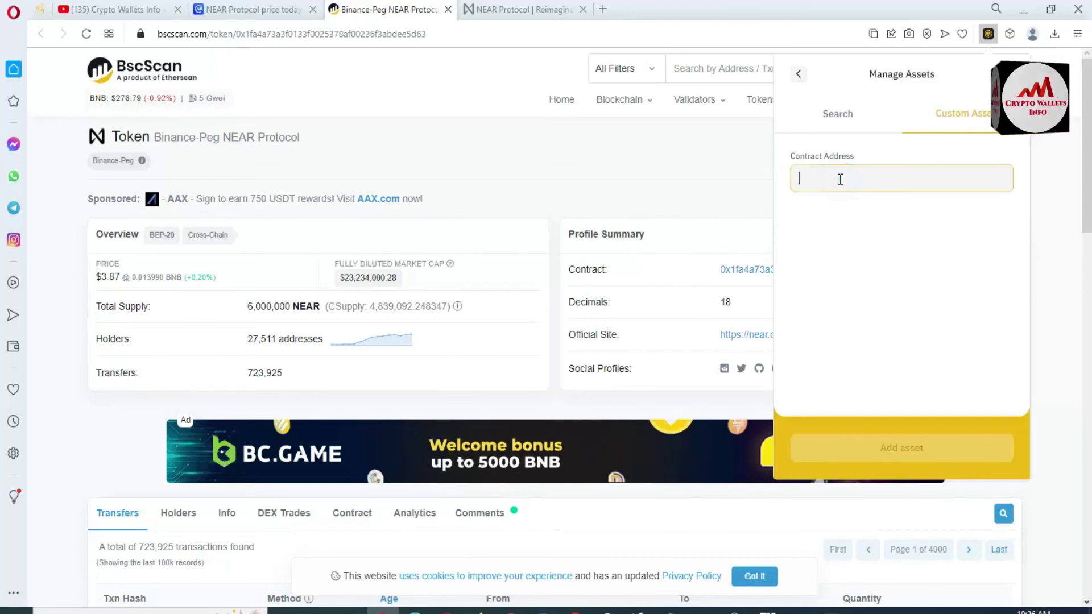
key("ctrl+v")
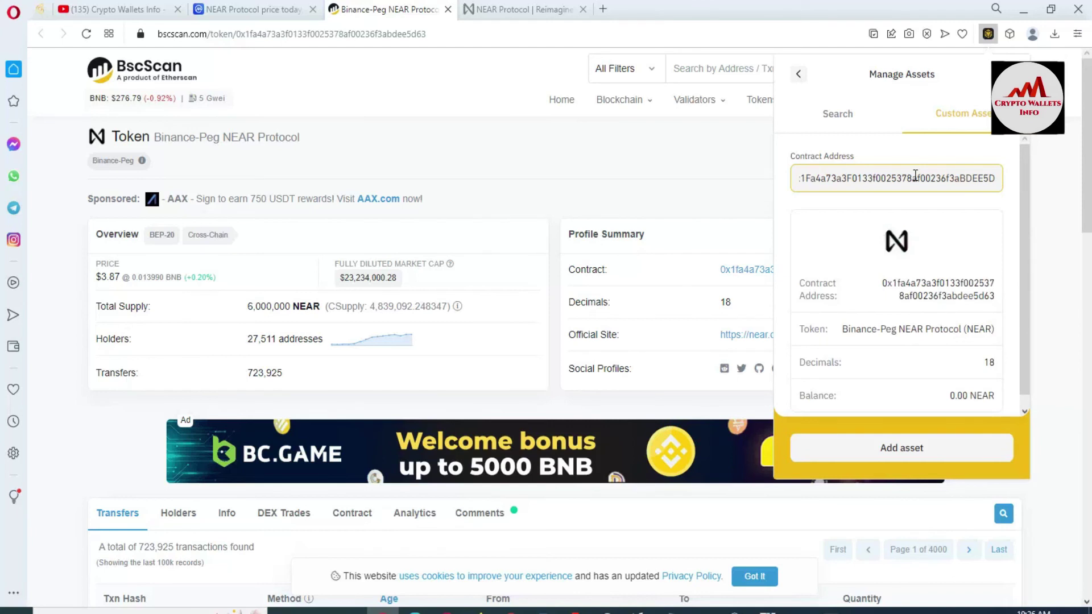
left_click_drag(1025, 206, 1027, 284)
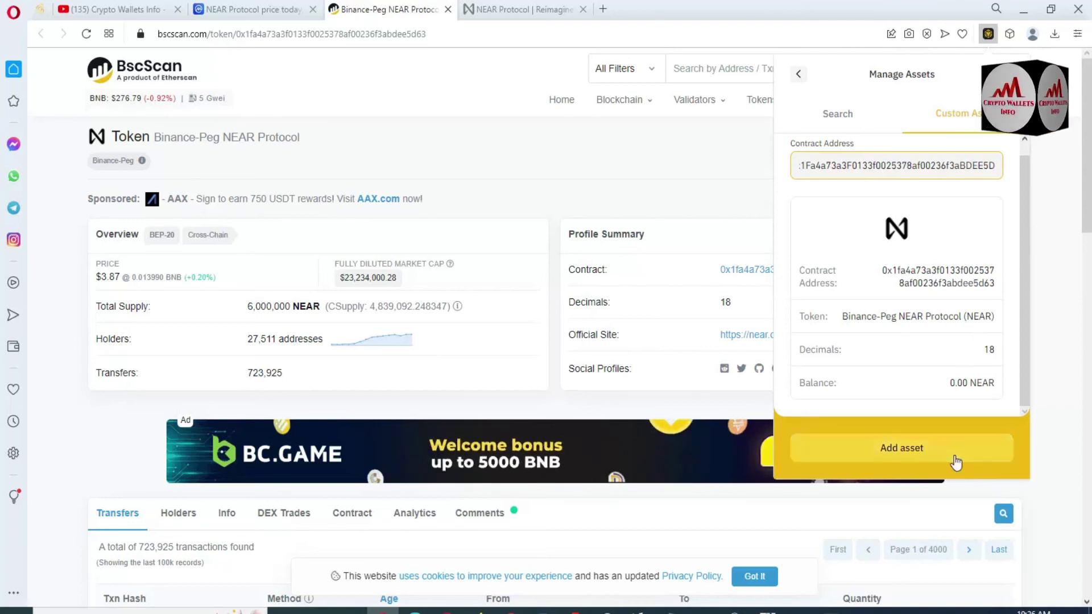
left_click(899, 447)
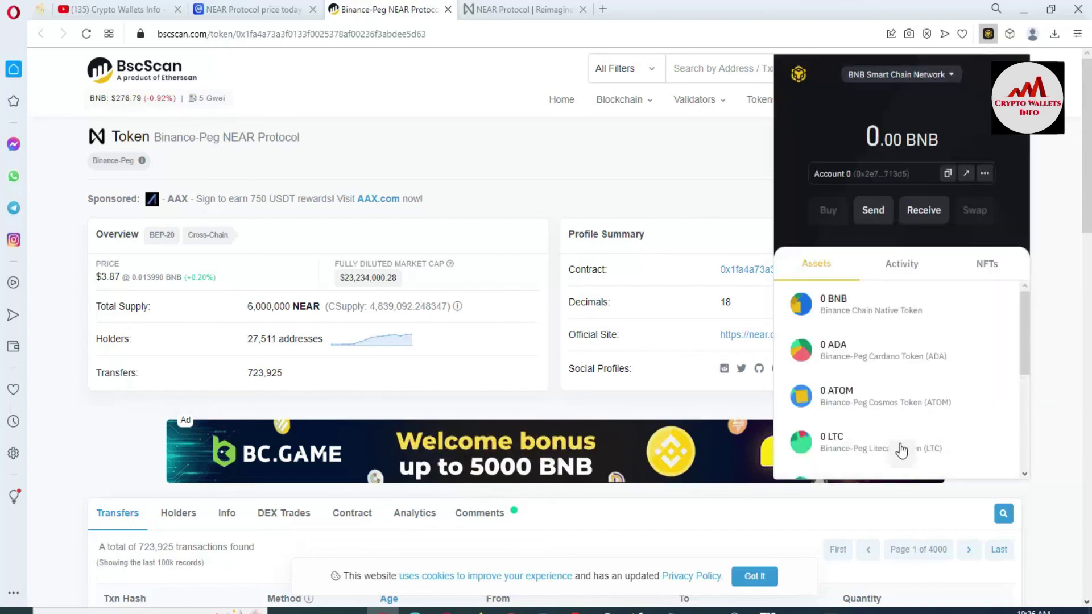
Step: Find 0 NEAR in the asset list and open its detail page
left_click_drag(1025, 309, 1023, 421)
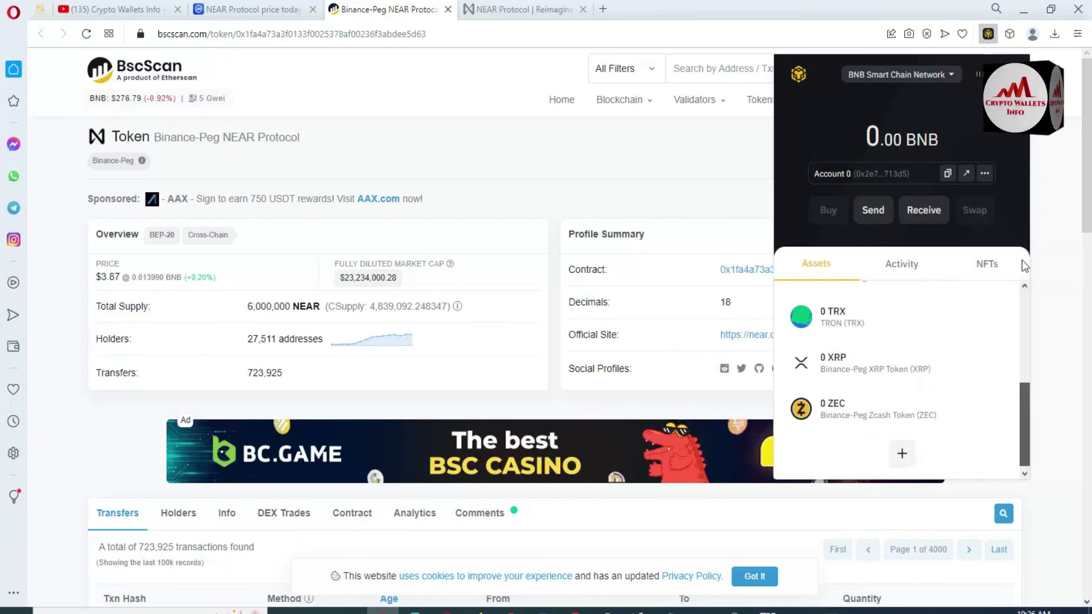
scroll(1025, 384, "up", 2)
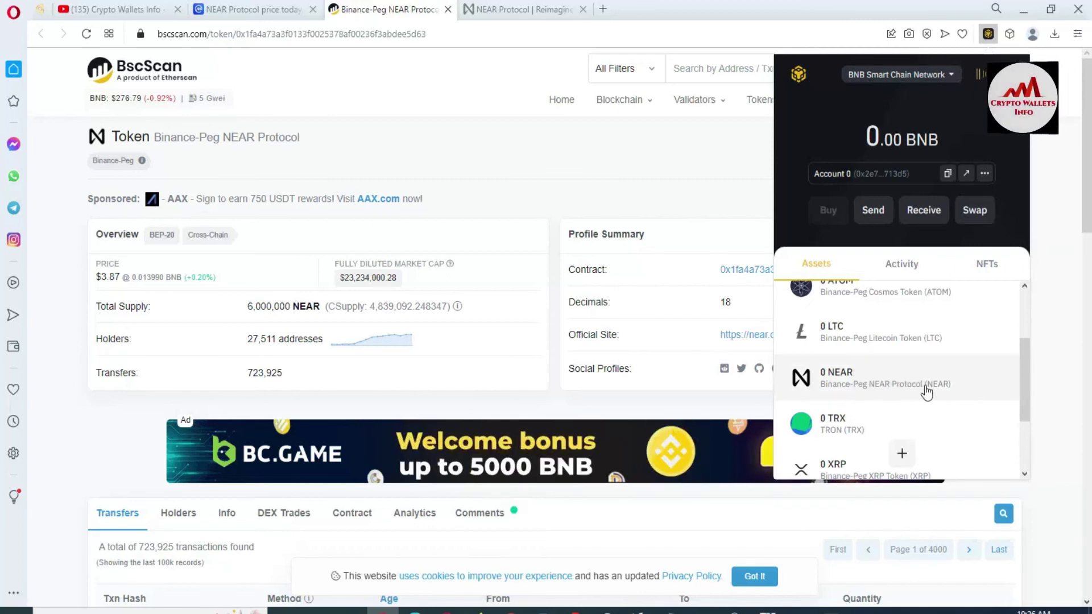
left_click(876, 379)
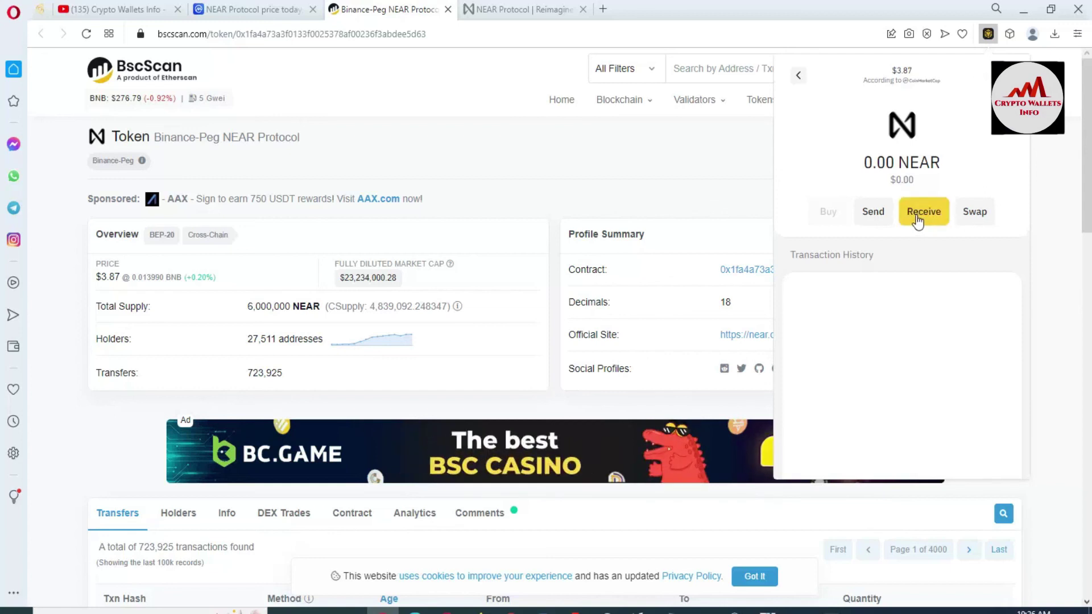
Step: Bring up NEAR's Receive screen for Account 0 on BNB Smart Chain, then copy and select the wallet address
left_click(918, 220)
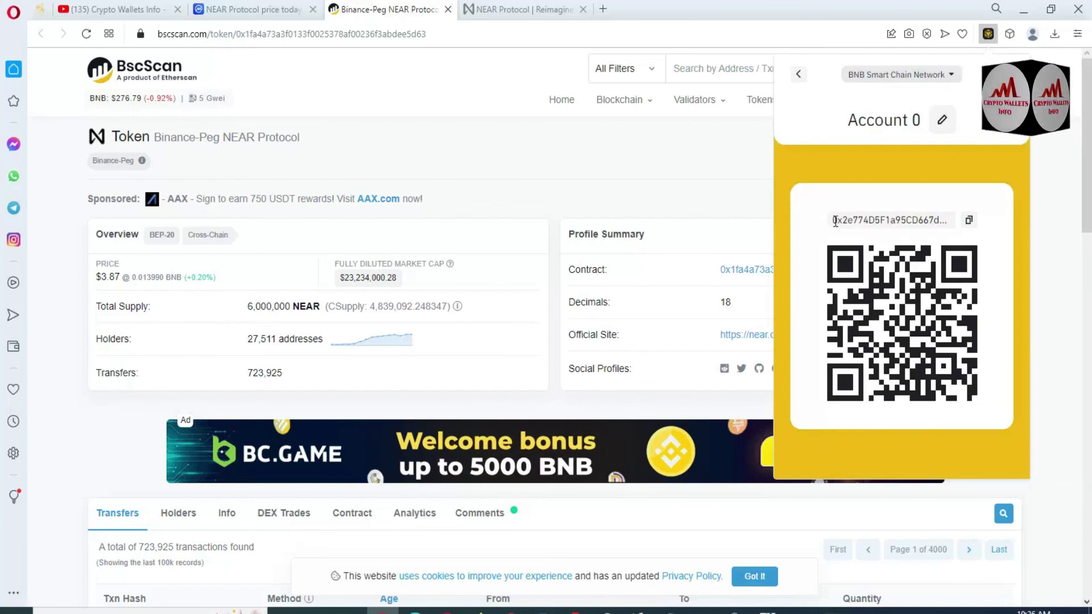
left_click(967, 228)
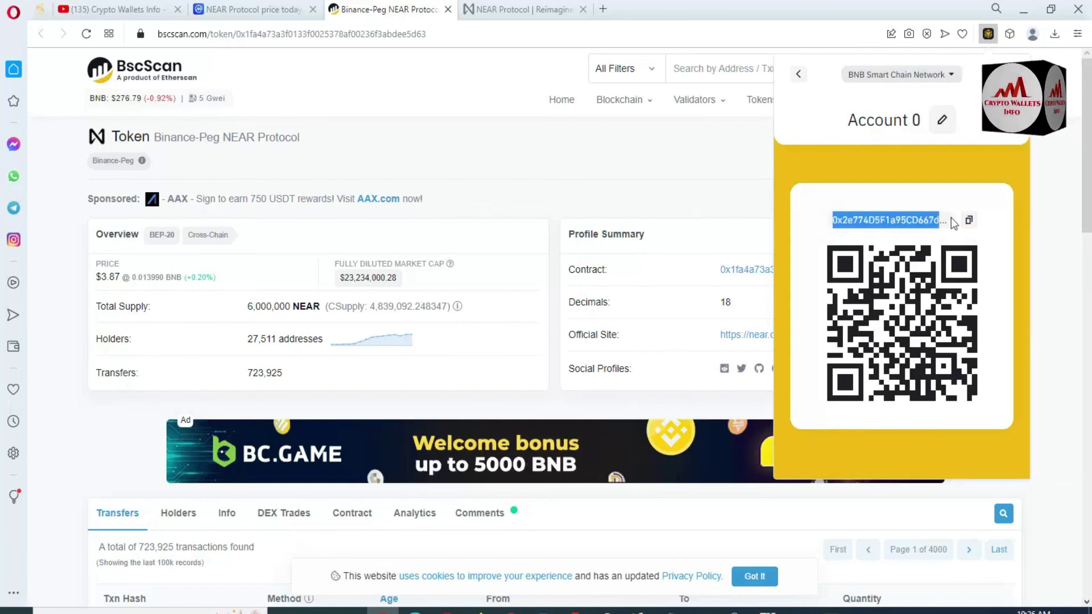
left_click_drag(937, 225, 939, 225)
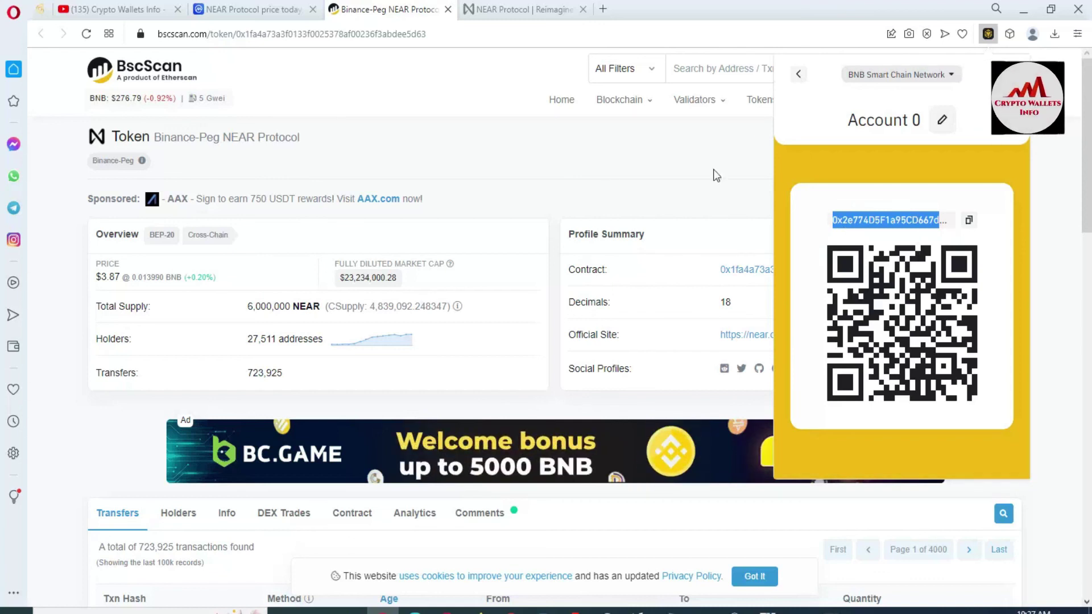
Step: Return to the Crypto Wallets Info YouTube channel home page and scroll past its featured withdrawal video
left_click(118, 9)
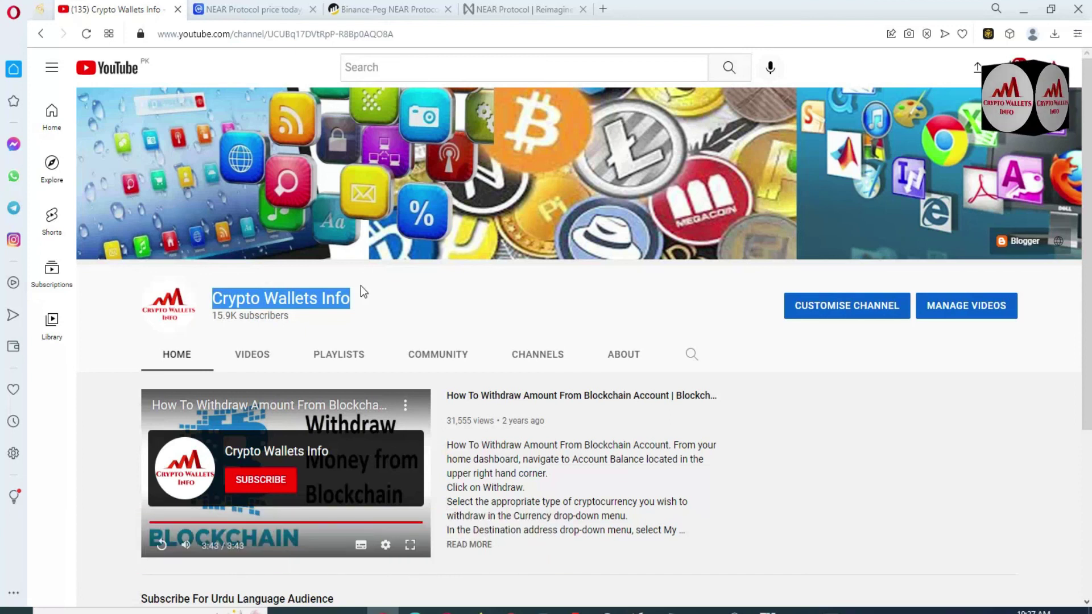
scroll(546, 341, "down", 4)
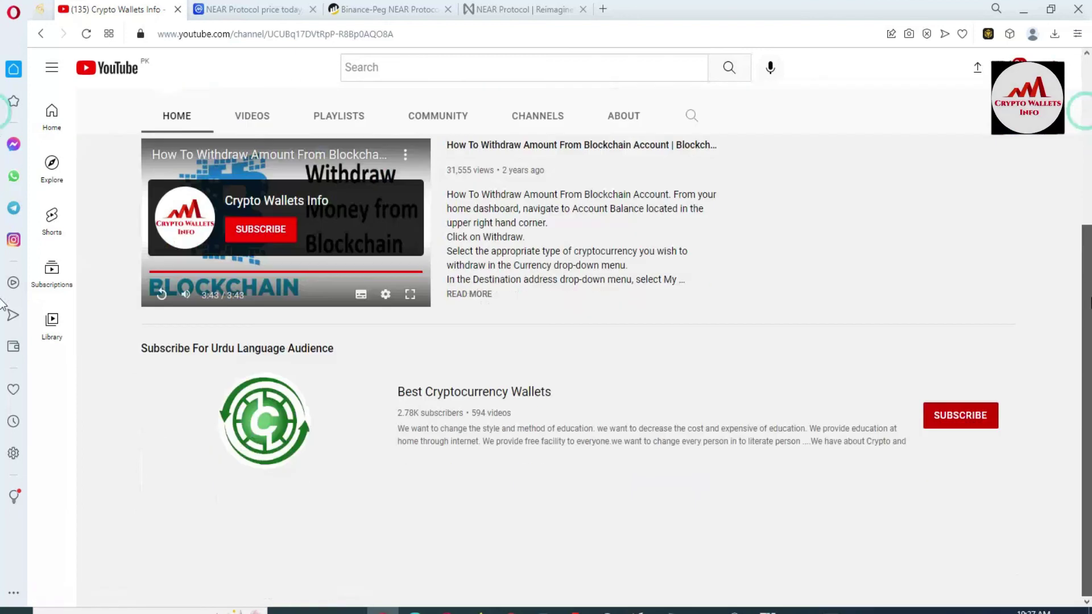